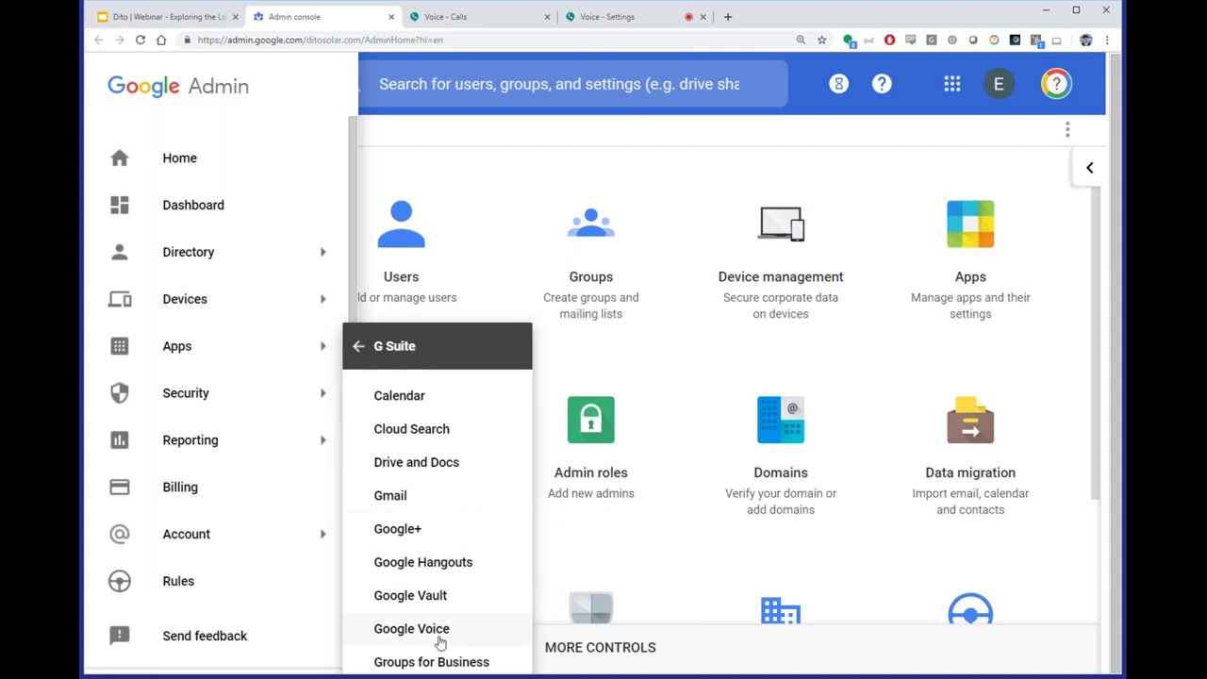
- Open the Google Voice settings under G Suite and review the User signup policy in the General Settings
{"action": "left_click", "coordinate": [439, 638]}
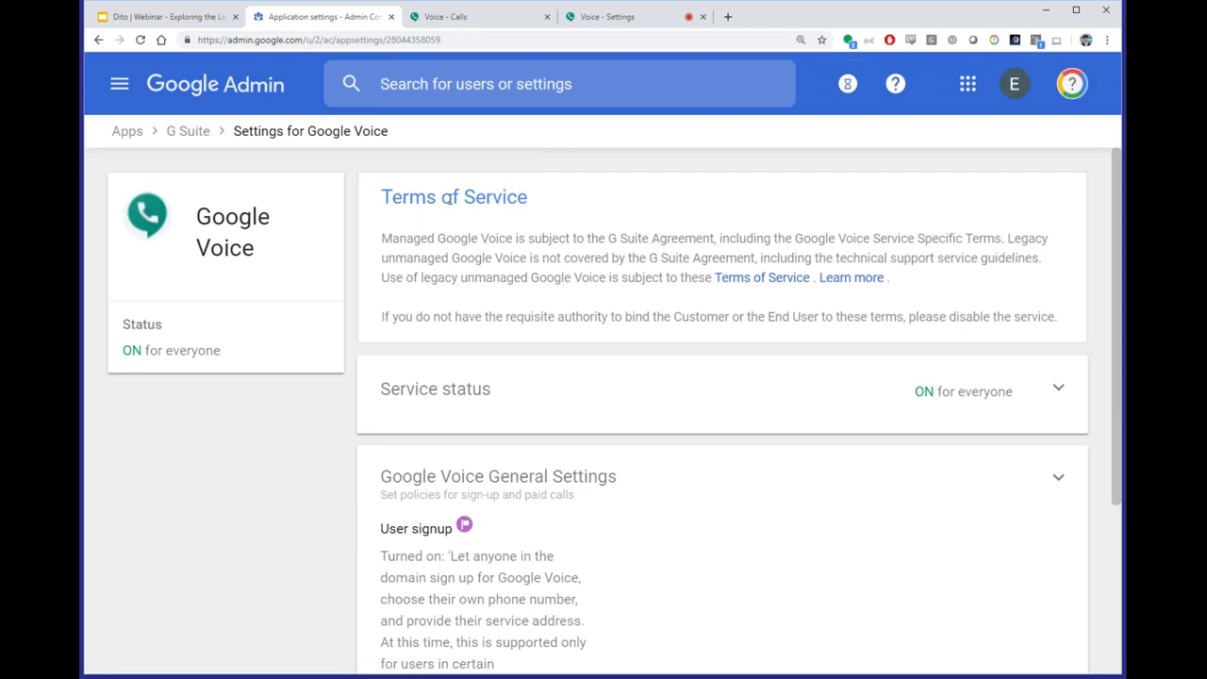
{"action": "scroll", "coordinate": [444, 220], "scroll_direction": "down", "scroll_amount": 3}
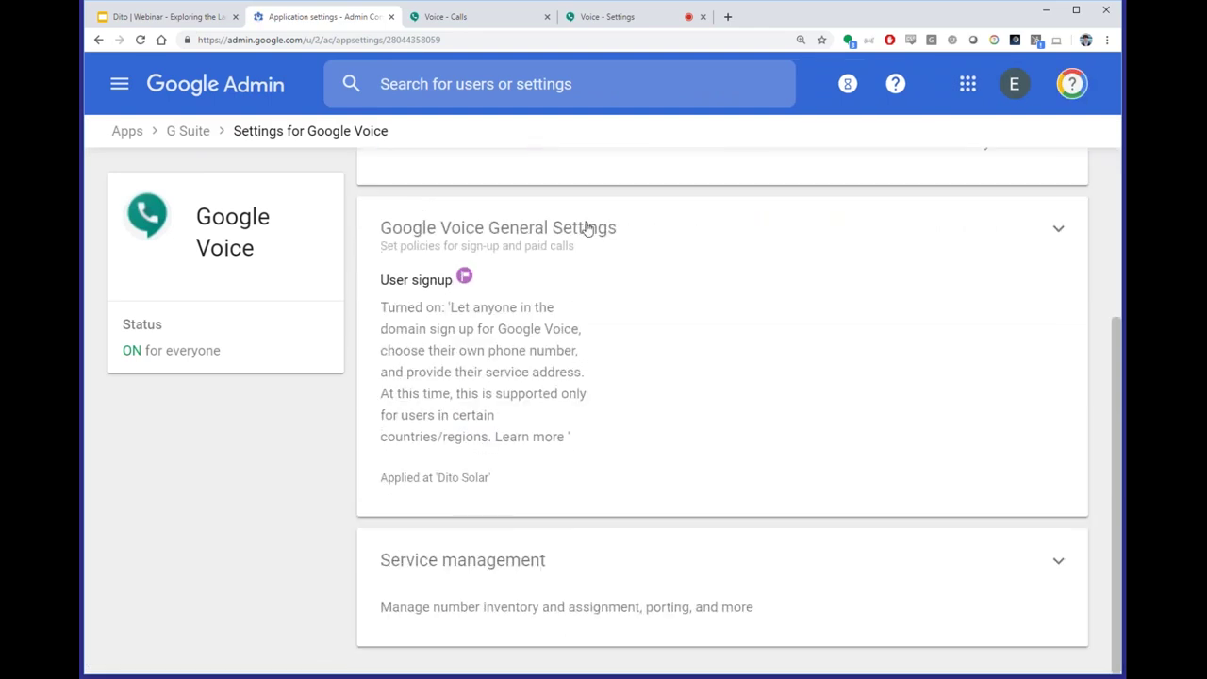
{"action": "left_click", "coordinate": [490, 236]}
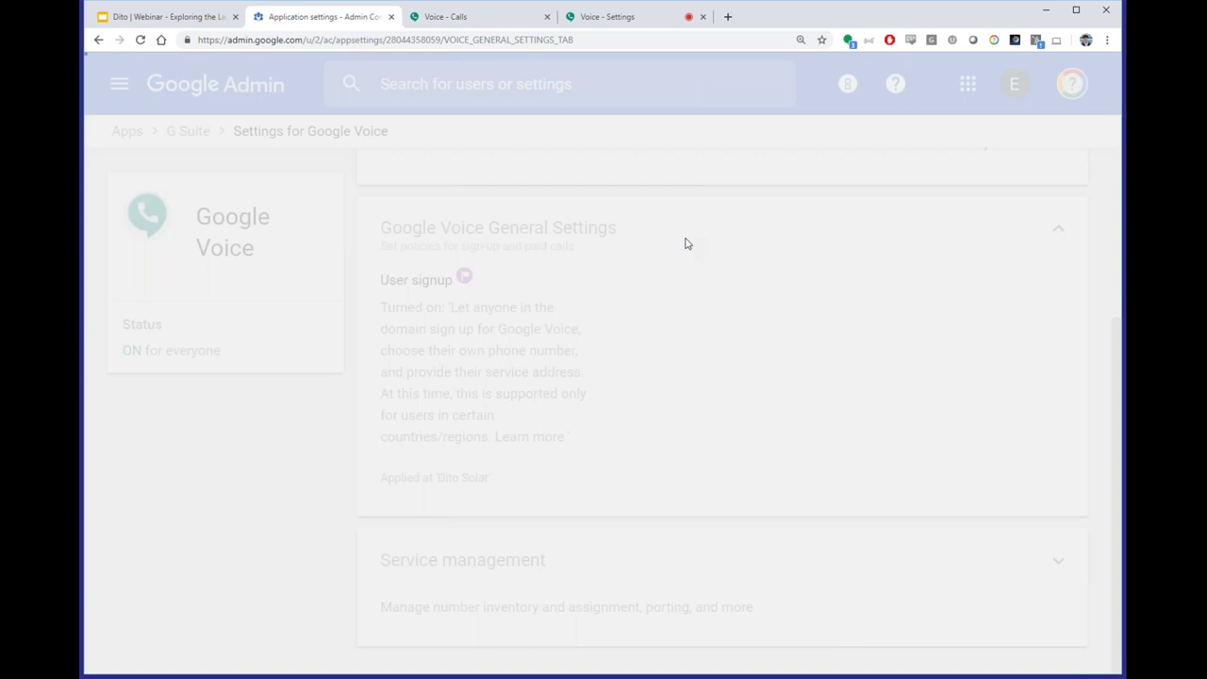
{"action": "scroll", "coordinate": [632, 248], "scroll_direction": "down", "scroll_amount": 1}
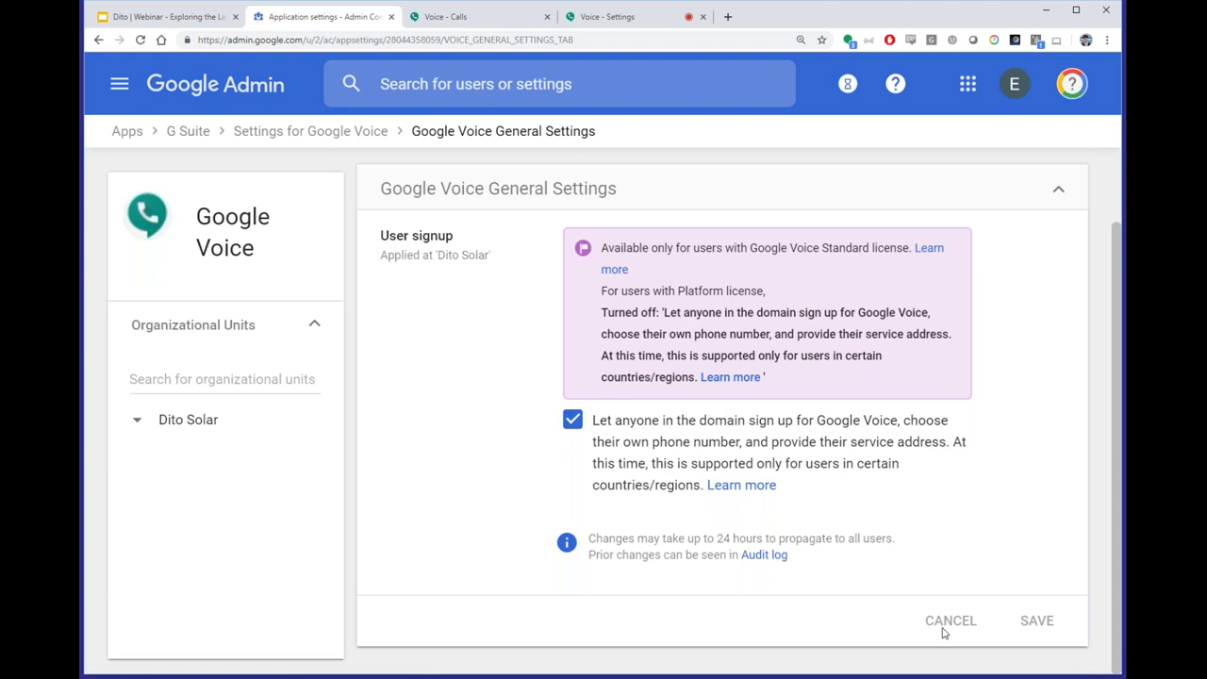
- Return through the G Suite services list to the Google Voice settings and open Service management
{"action": "left_click", "coordinate": [266, 132]}
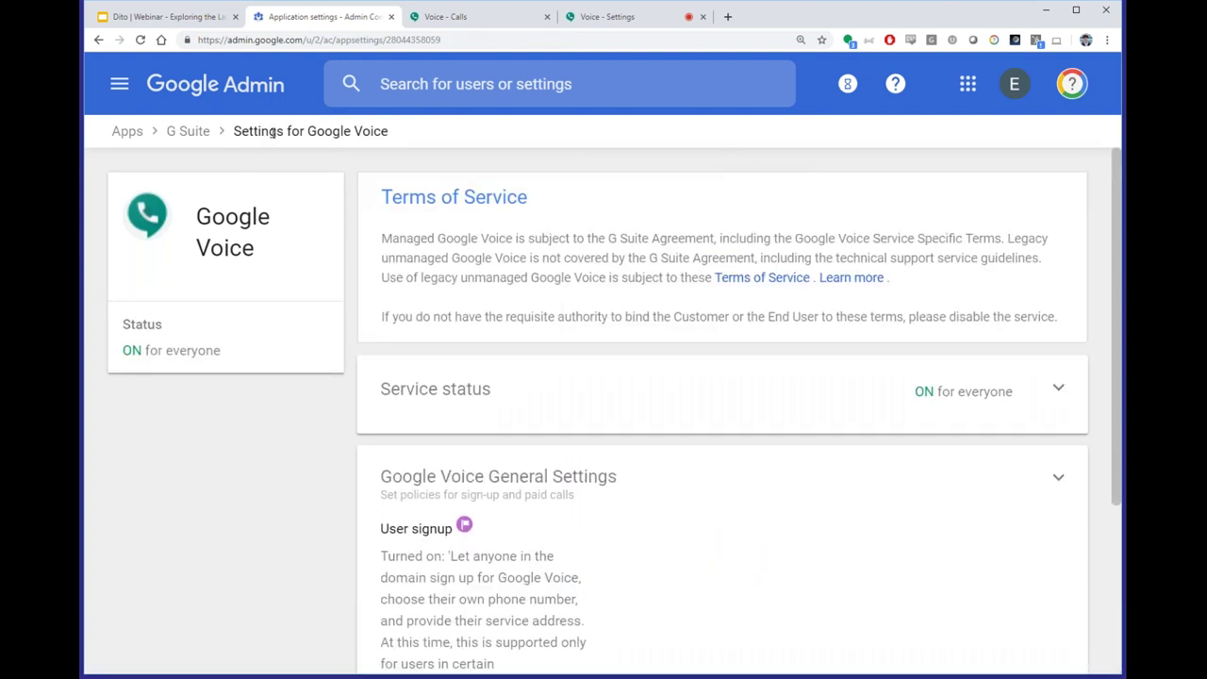
{"action": "left_click", "coordinate": [200, 133]}
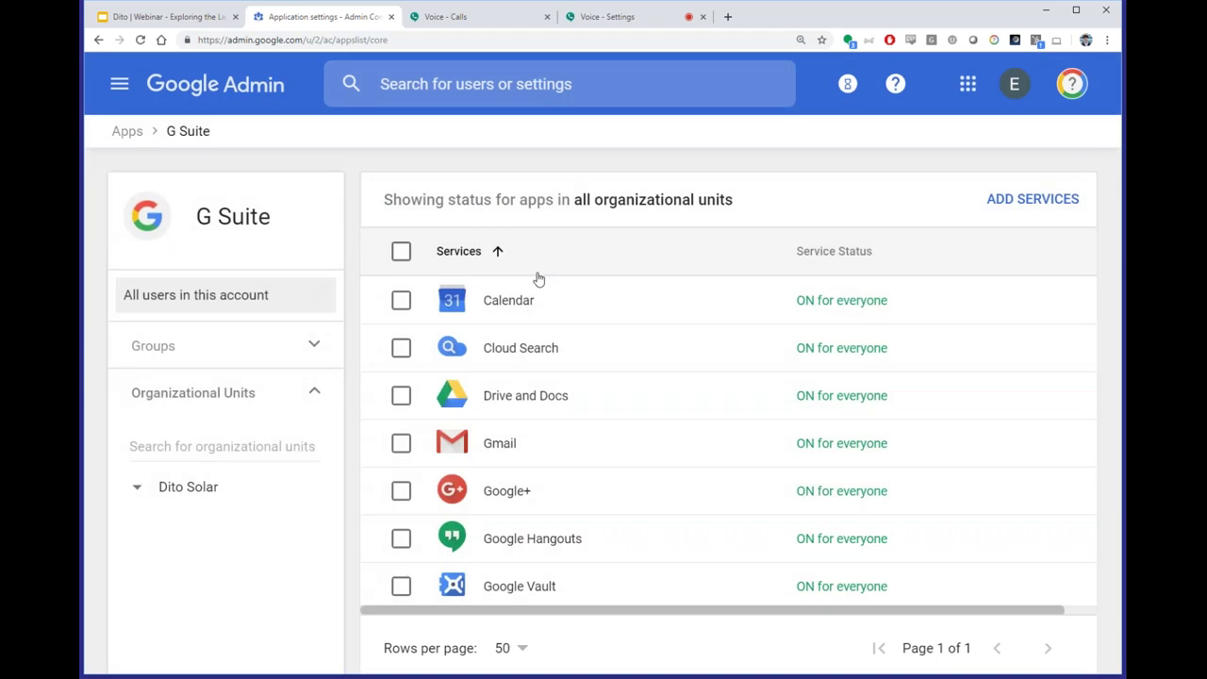
{"action": "scroll", "coordinate": [575, 434], "scroll_direction": "down", "scroll_amount": 3}
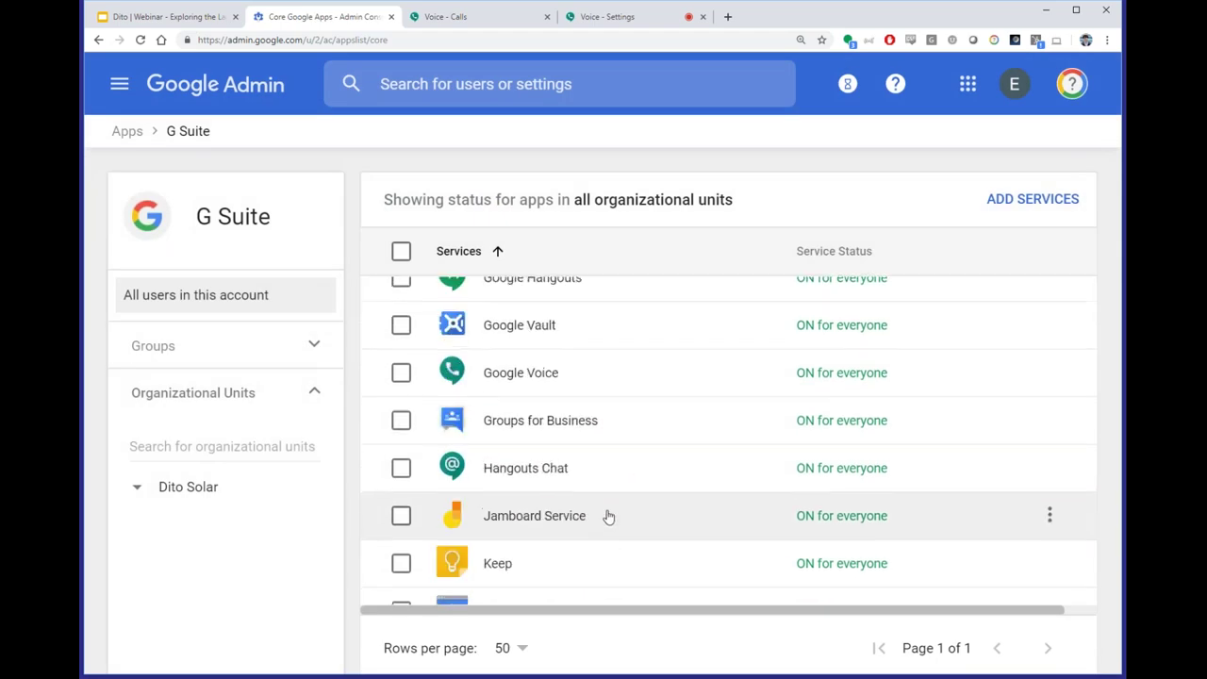
{"action": "left_click", "coordinate": [615, 388]}
{"action": "scroll", "coordinate": [783, 325], "scroll_direction": "down", "scroll_amount": 3}
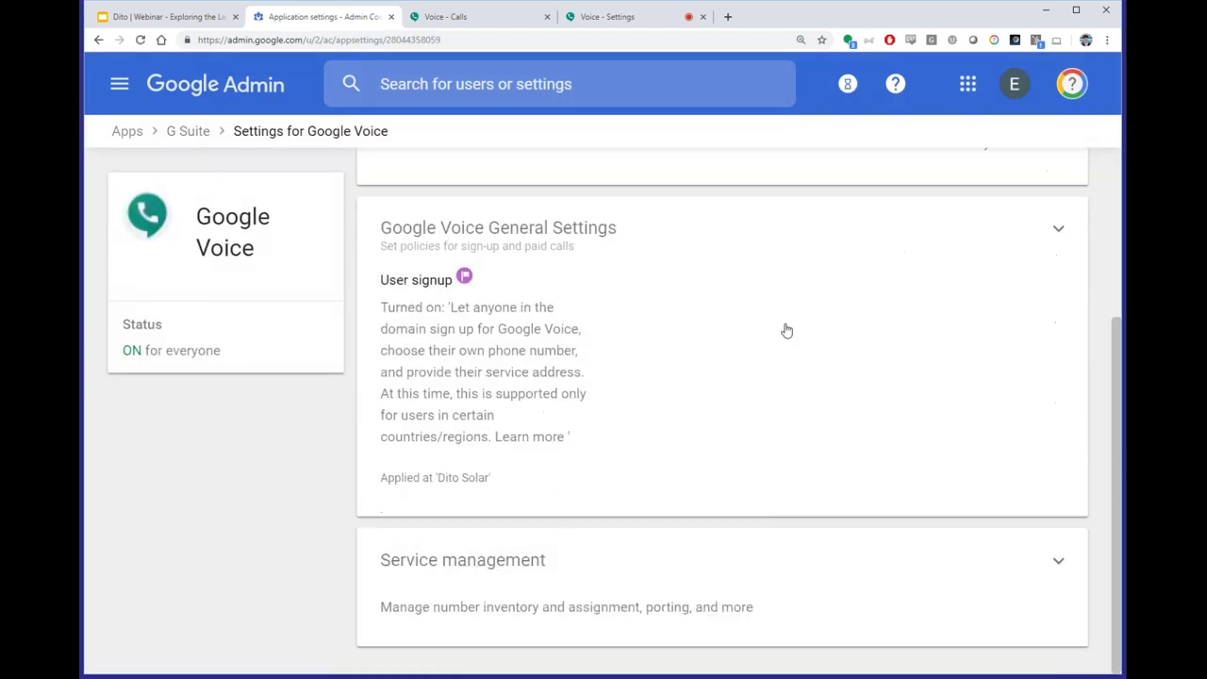
{"action": "left_click", "coordinate": [769, 561]}
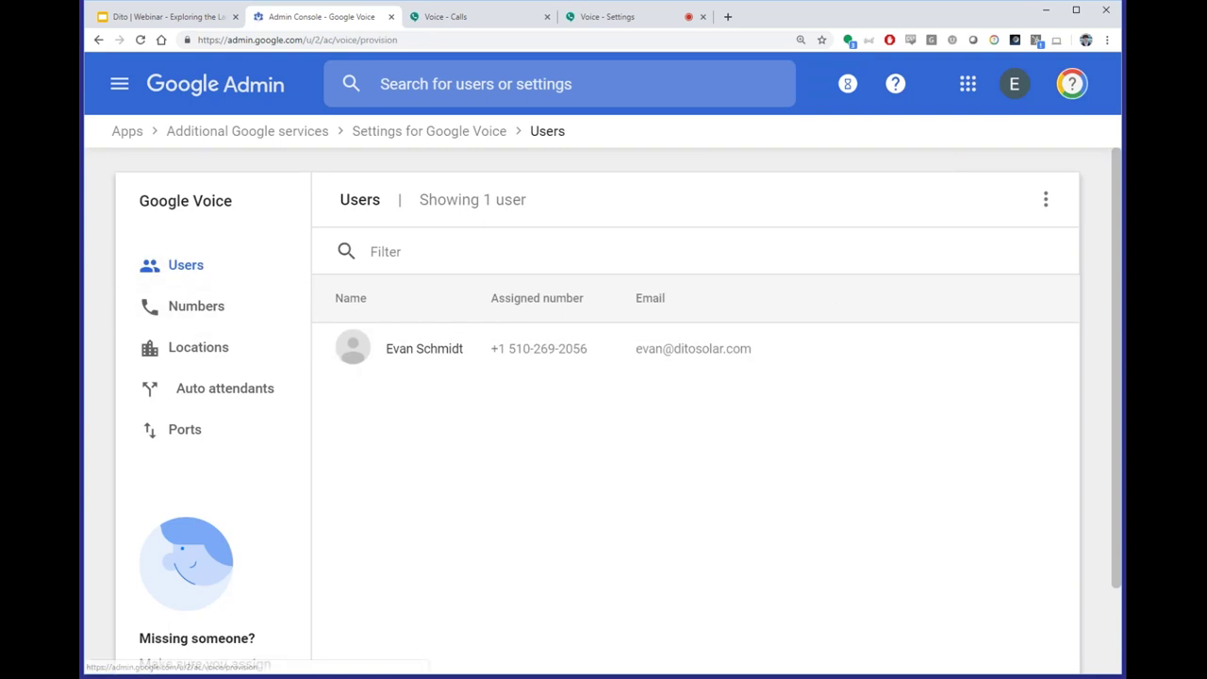
- Examine the bulk actions for Google Voice users and the lists of assigned numbers and locations
{"action": "left_click", "coordinate": [1038, 198]}
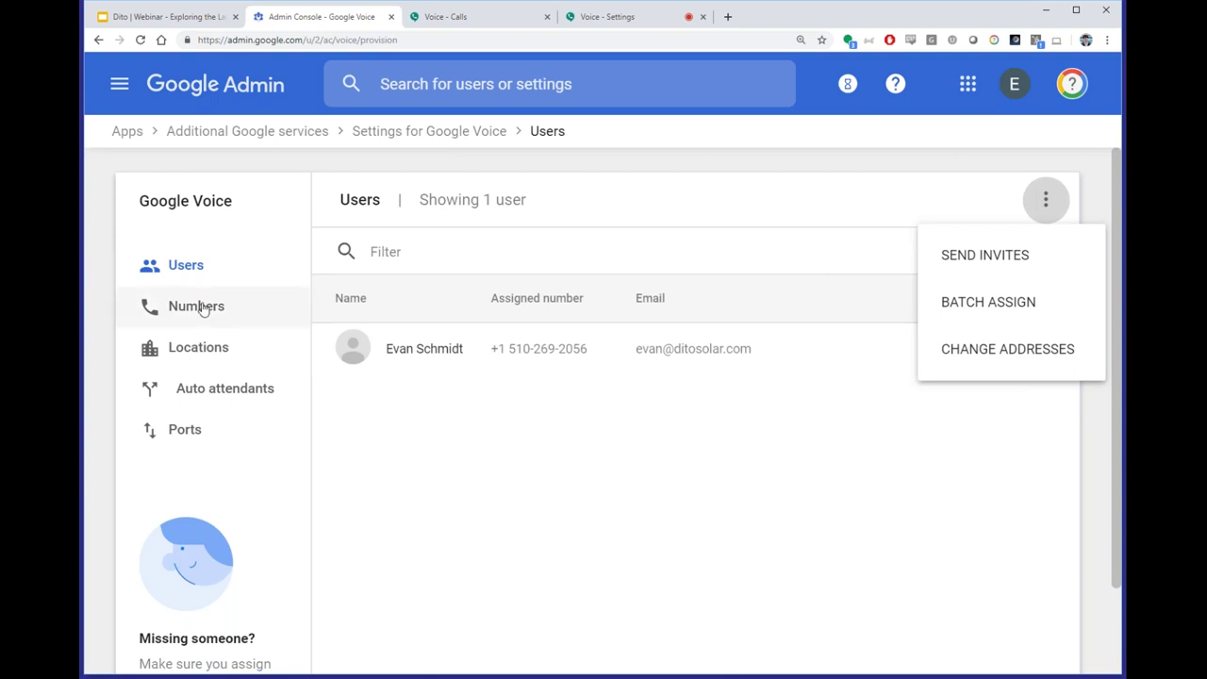
{"action": "left_click", "coordinate": [345, 351]}
{"action": "left_click", "coordinate": [253, 309]}
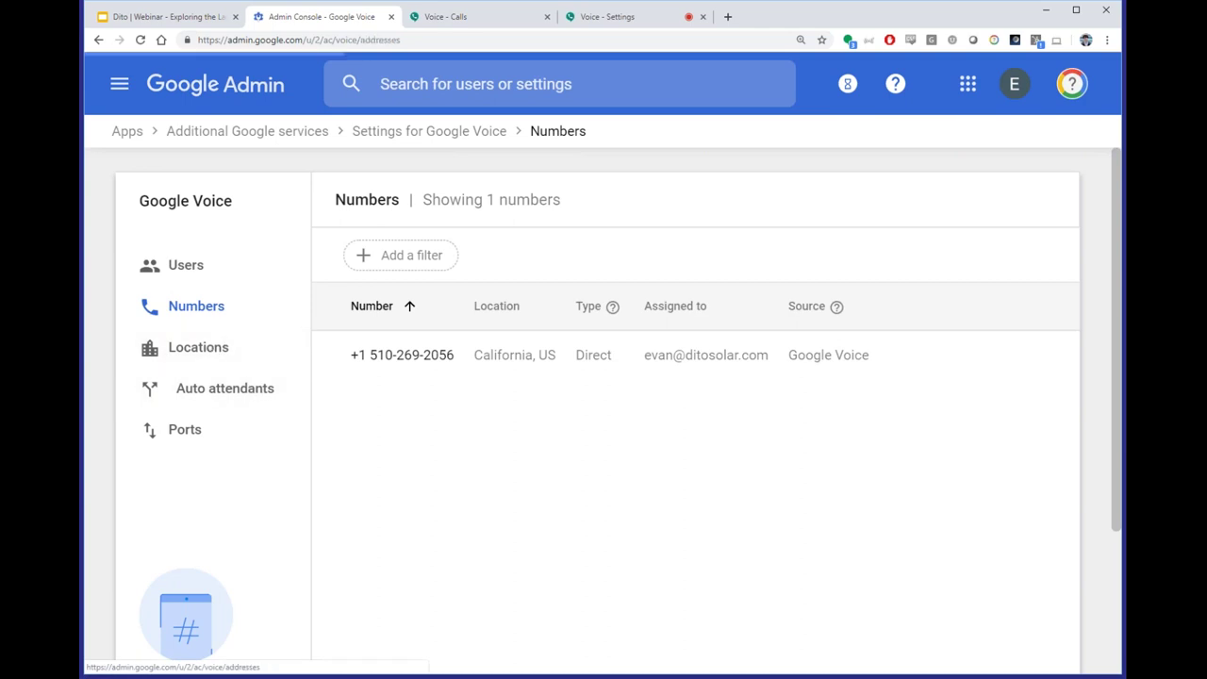
{"action": "left_click", "coordinate": [215, 349]}
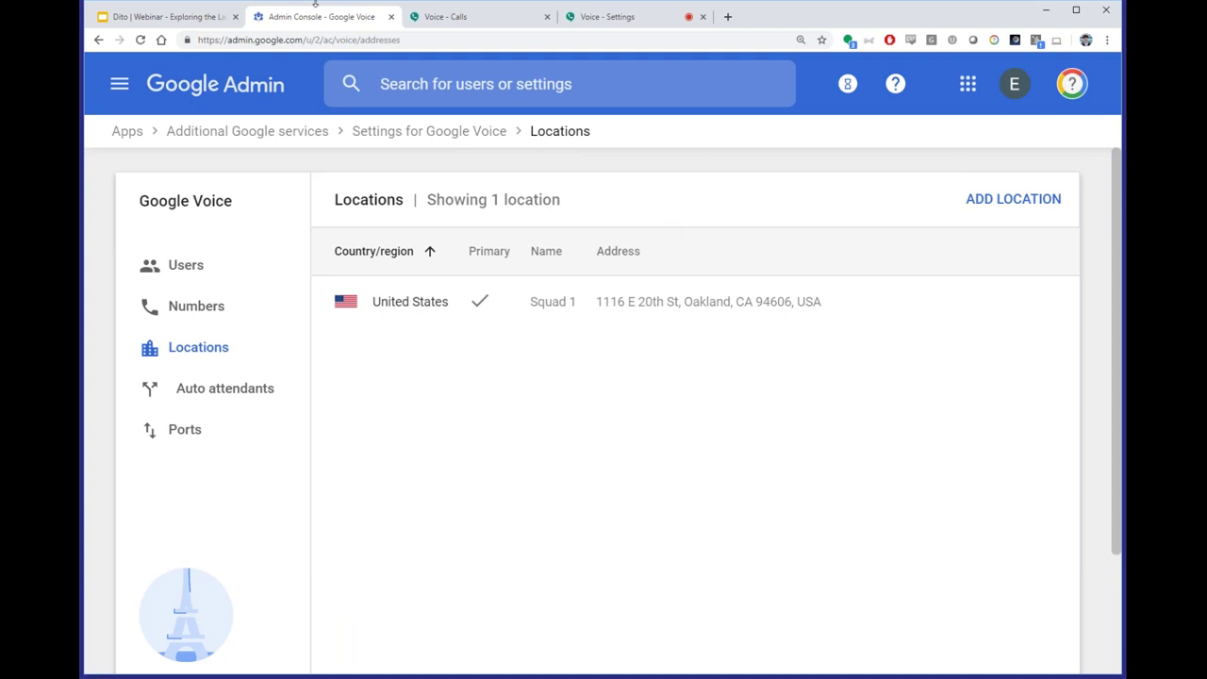
- Open the Cool Auto Attendant and review its initial greeting and menu prompts
{"action": "left_click", "coordinate": [235, 395]}
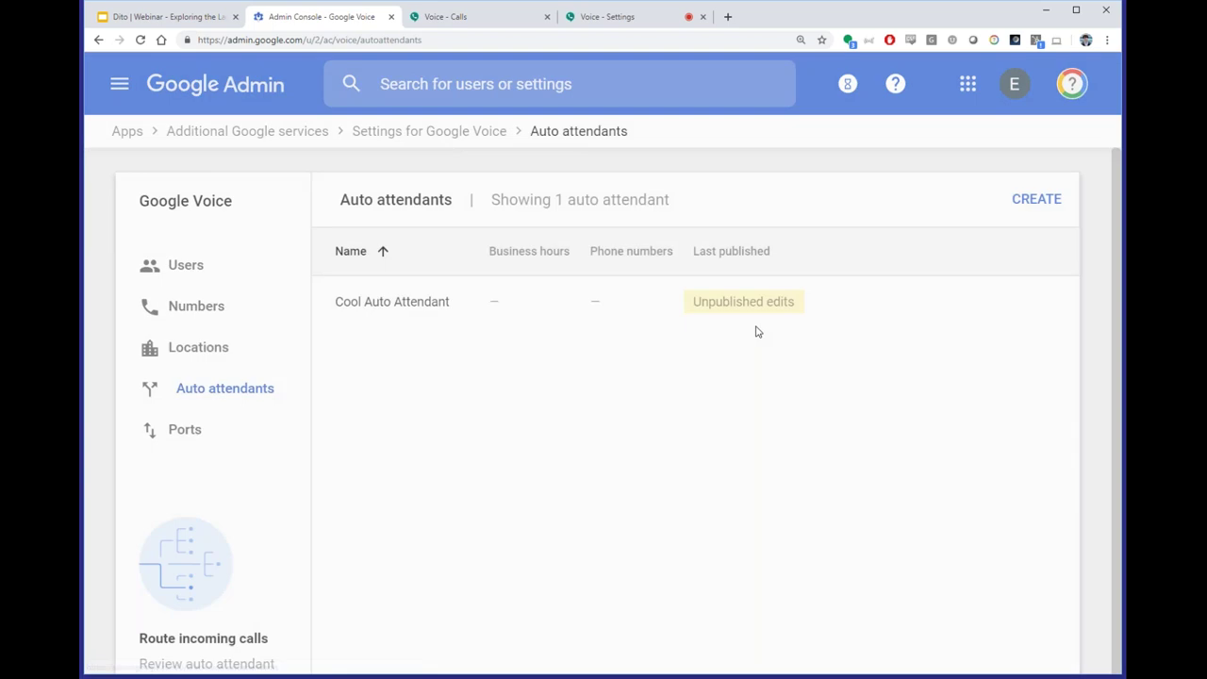
{"action": "left_click", "coordinate": [404, 301]}
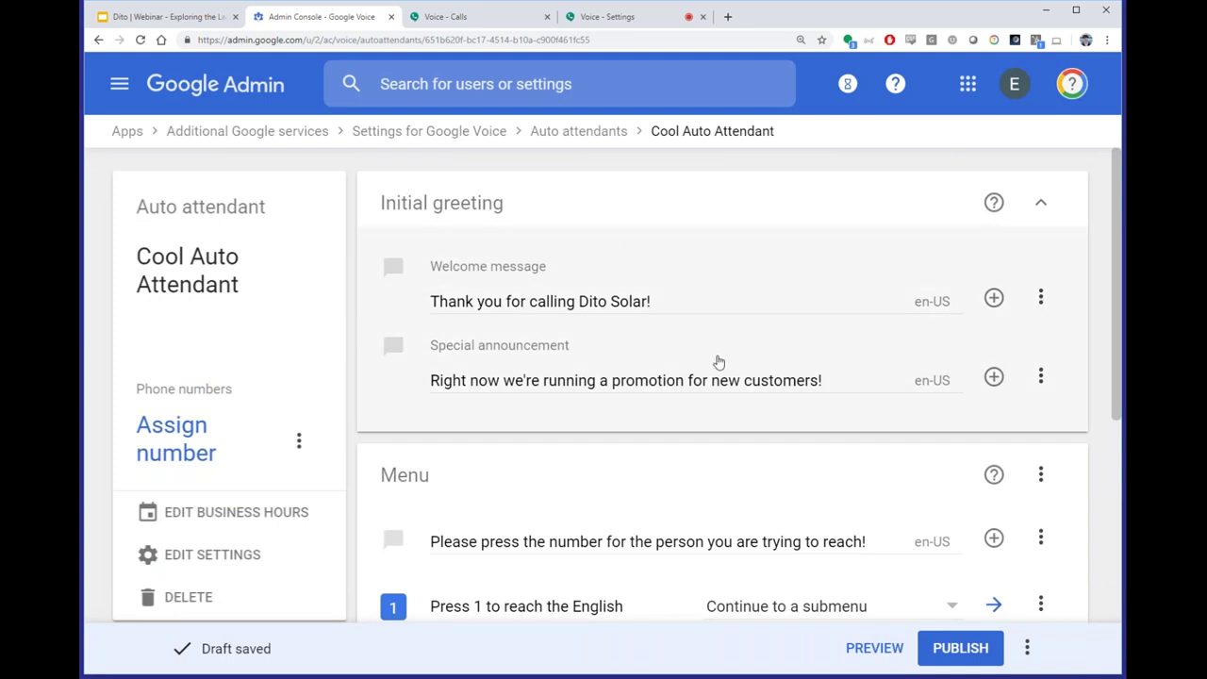
{"action": "scroll", "coordinate": [719, 358], "scroll_direction": "down", "scroll_amount": 3}
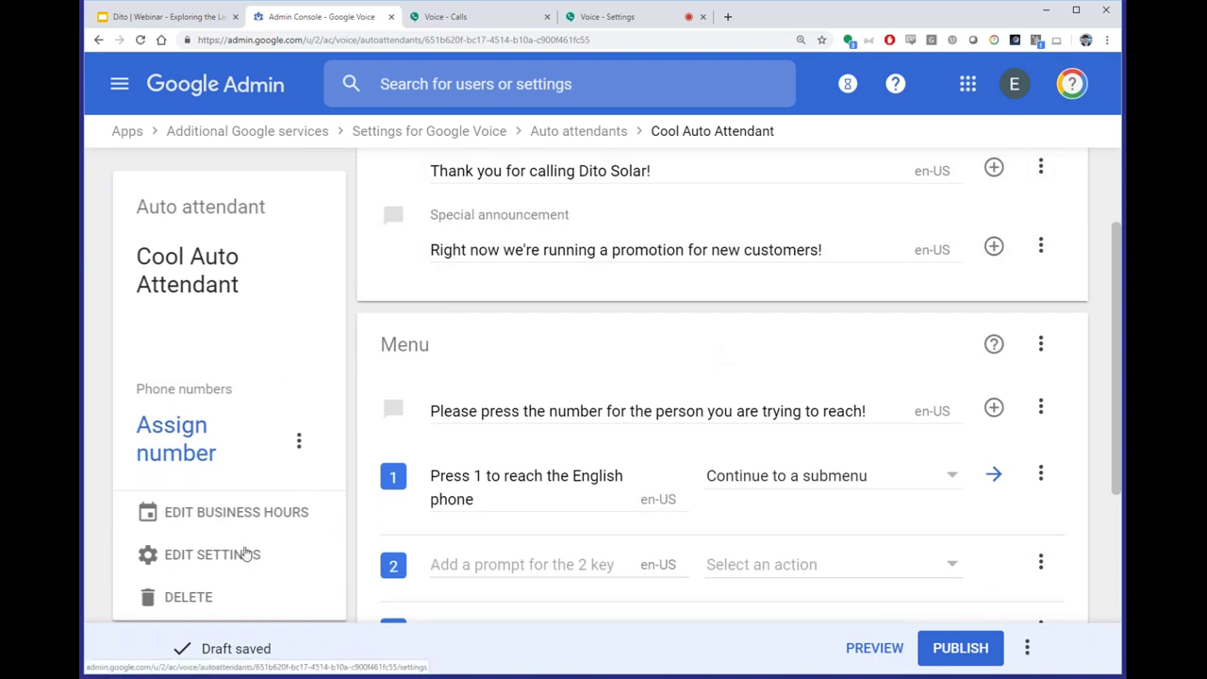
{"action": "scroll", "coordinate": [656, 245], "scroll_direction": "up", "scroll_amount": 1}
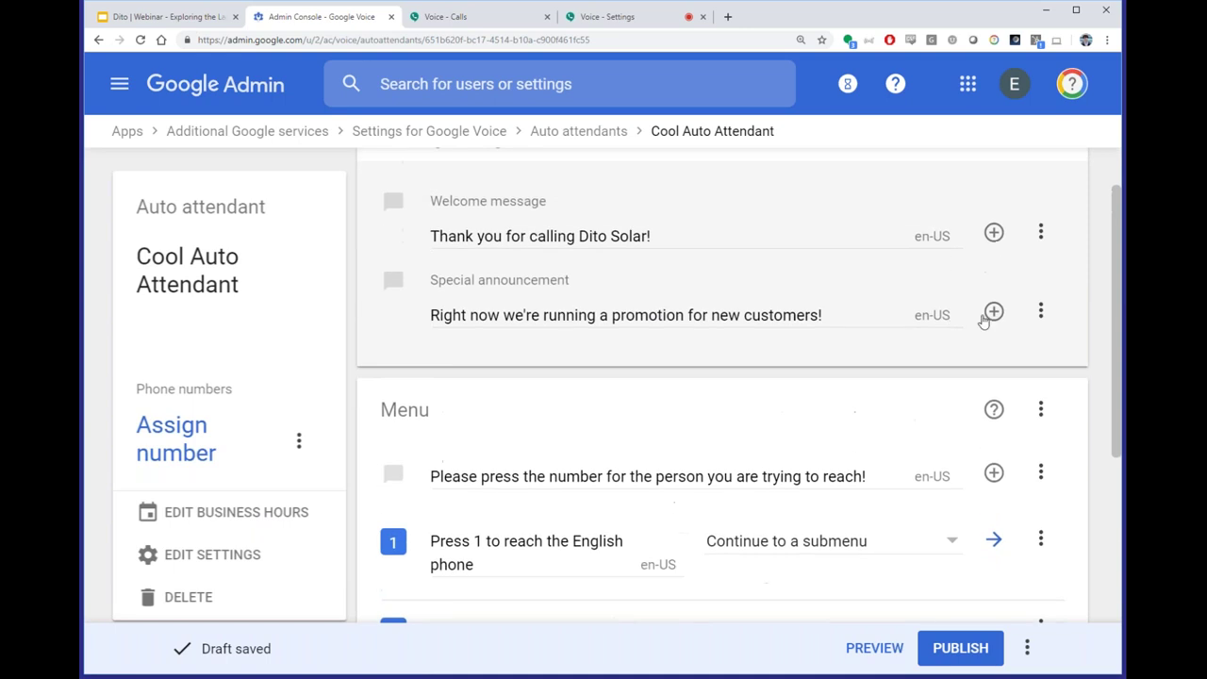
{"action": "scroll", "coordinate": [925, 258], "scroll_direction": "down", "scroll_amount": 4}
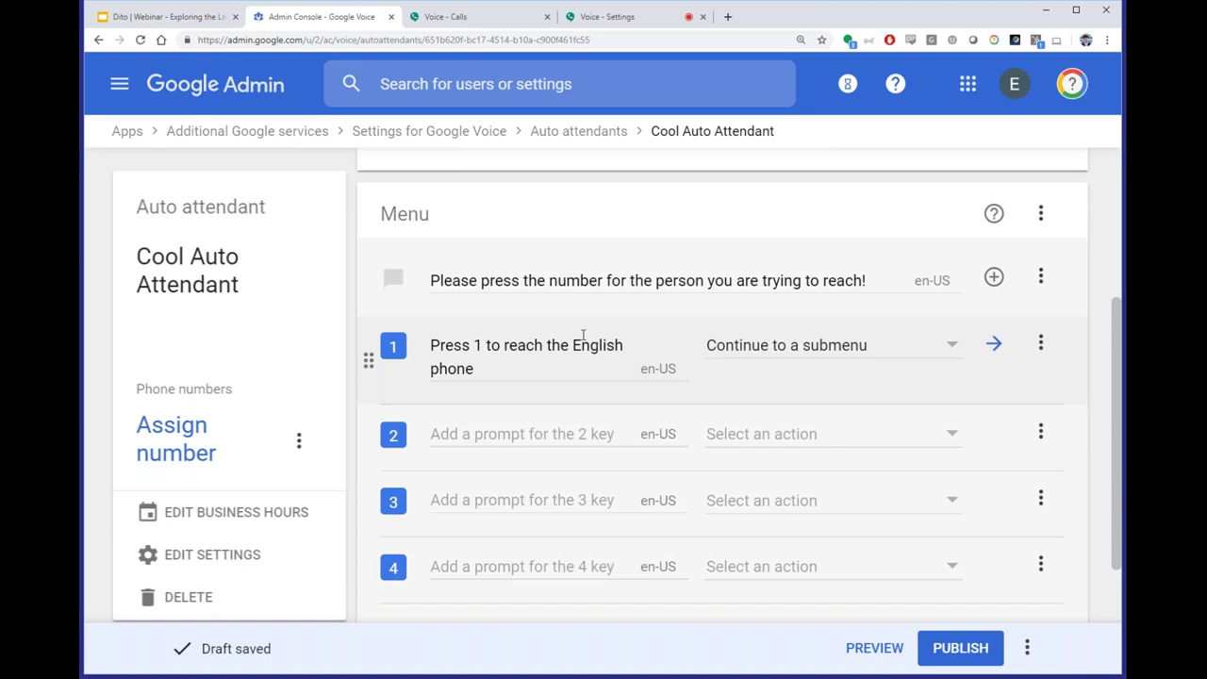
- Set the auto attendant's 1 key action to Transfer the caller and activate its target number entry
{"action": "left_click", "coordinate": [927, 346]}
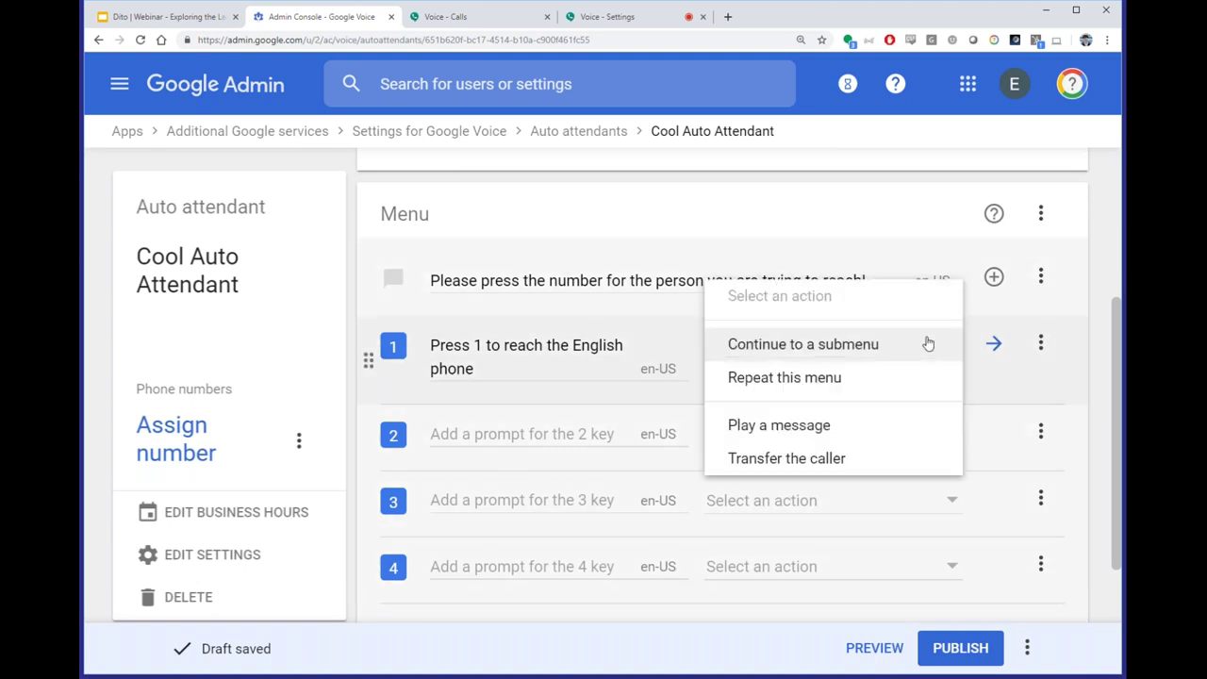
{"action": "left_click", "coordinate": [848, 459]}
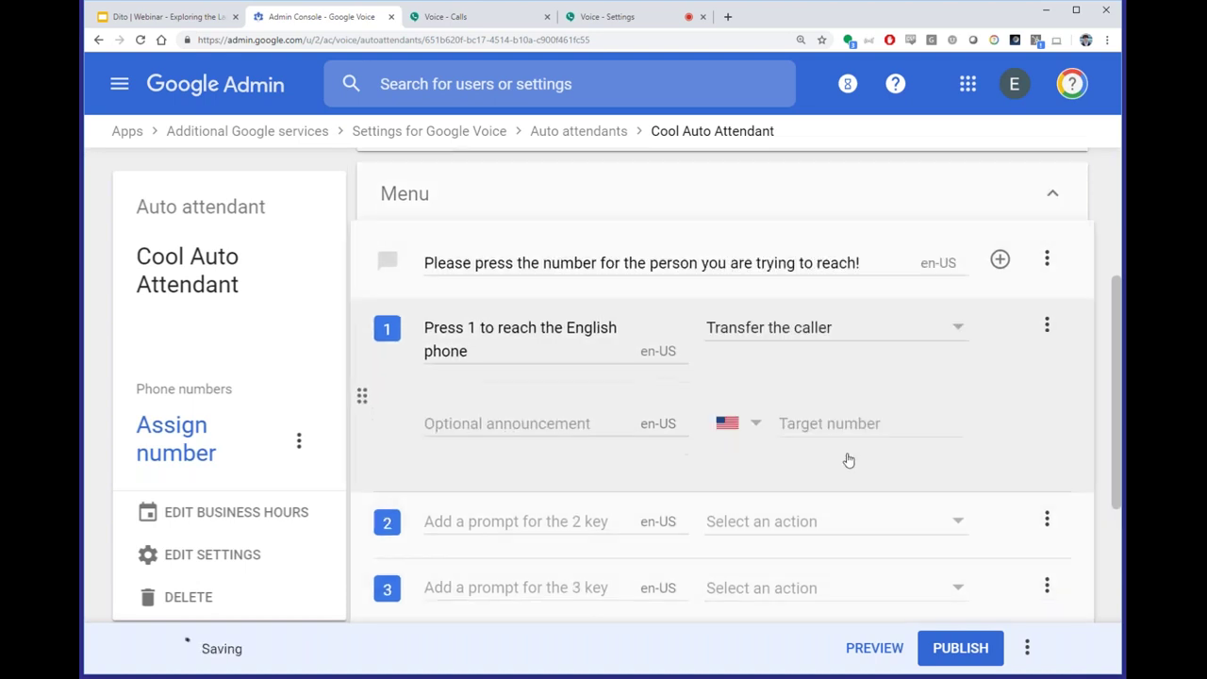
{"action": "scroll", "coordinate": [830, 443], "scroll_direction": "down", "scroll_amount": 3}
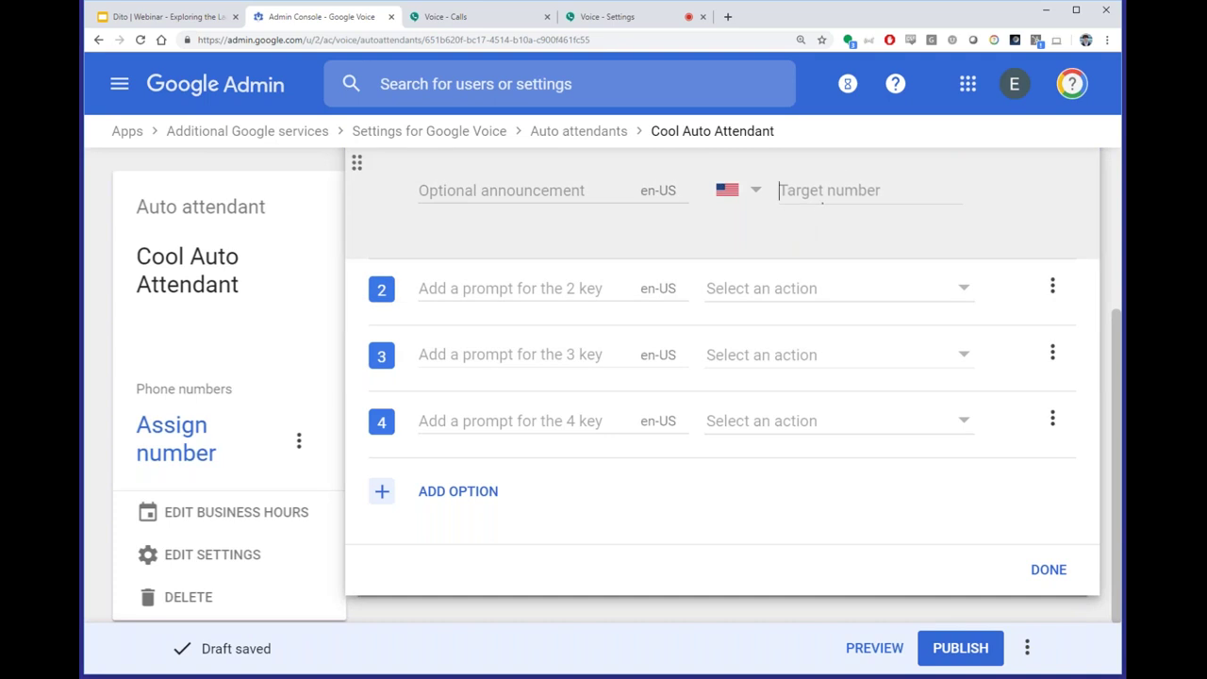
{"action": "left_click", "coordinate": [823, 202]}
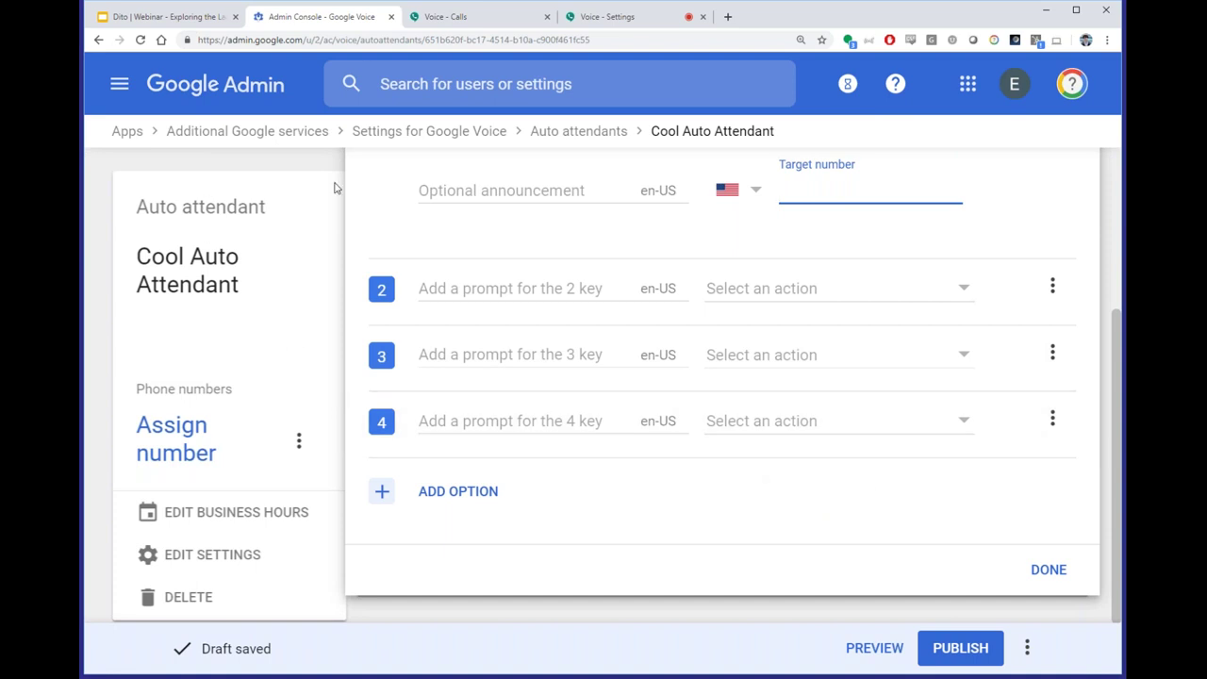
- Leave the auto attendant and open the Ports page in Google Voice's service management
{"action": "left_click", "coordinate": [457, 132]}
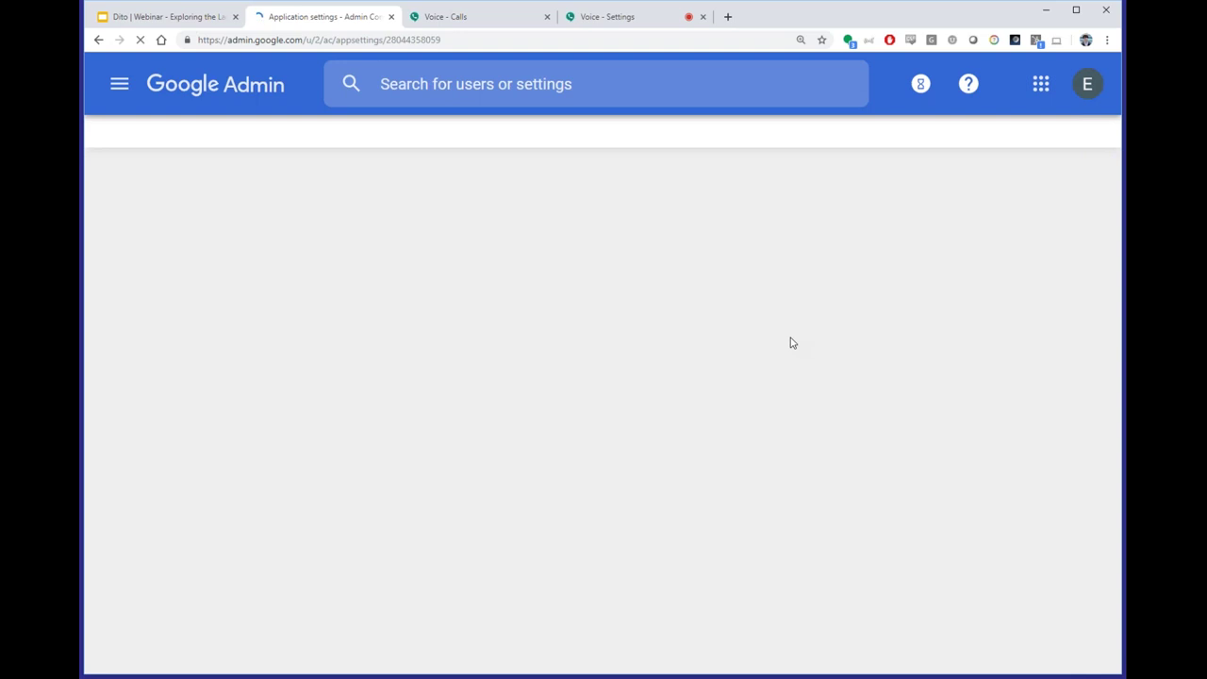
{"action": "scroll", "coordinate": [597, 631], "scroll_direction": "down", "scroll_amount": 3}
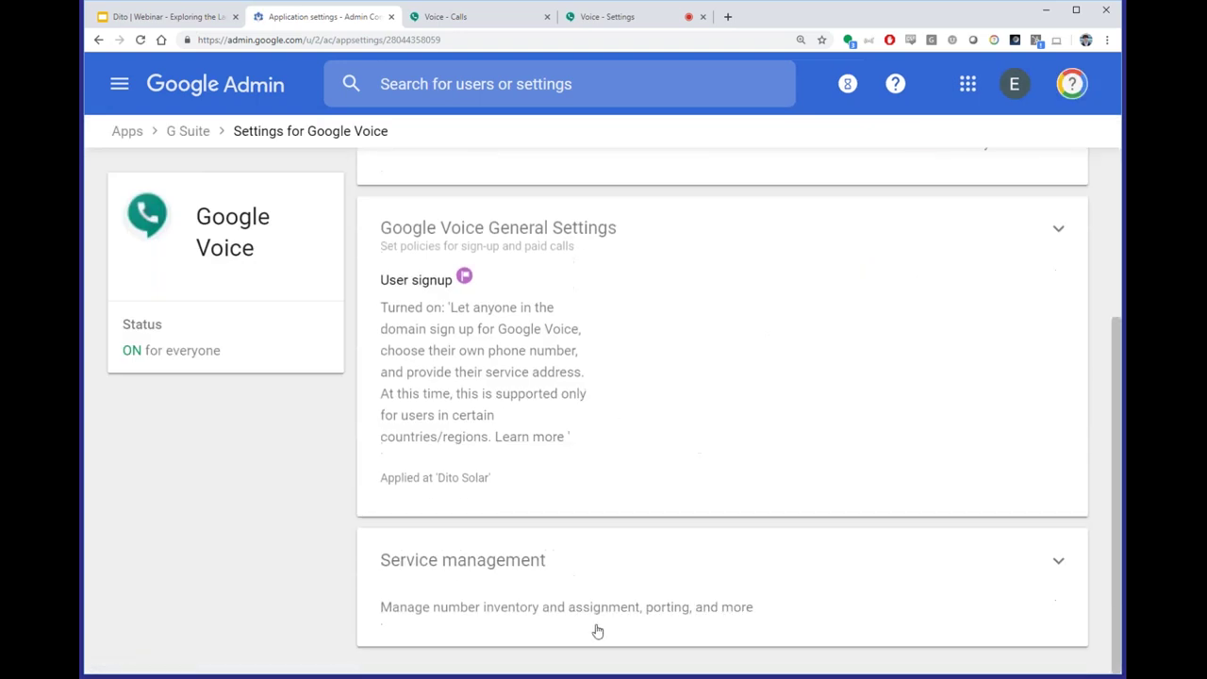
{"action": "left_click", "coordinate": [593, 582]}
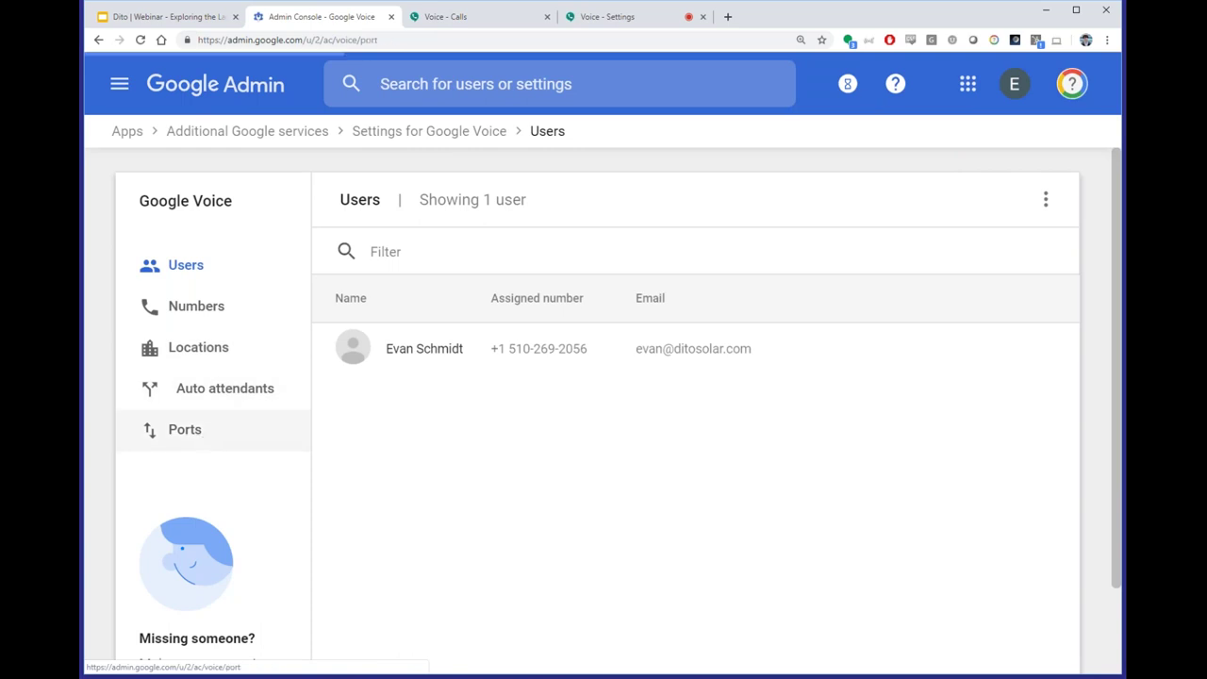
{"action": "left_click", "coordinate": [205, 432]}
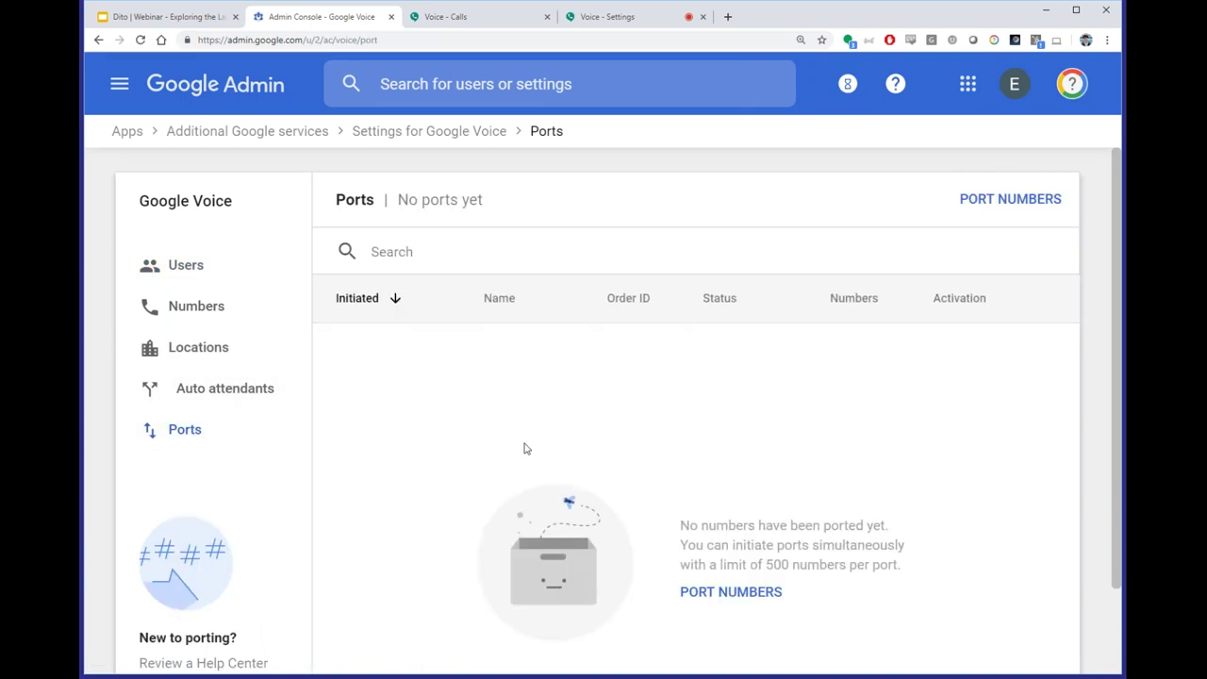
- Open a new number port request and review its stages from country selection through review
{"action": "left_click", "coordinate": [1005, 204]}
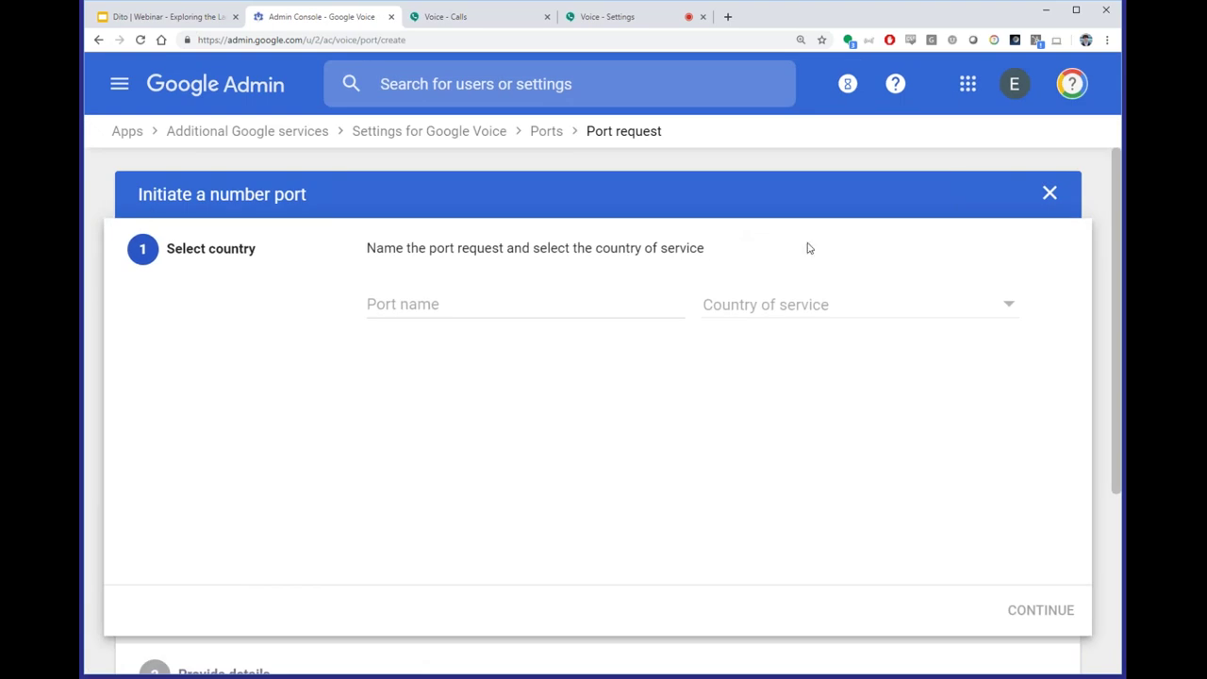
{"action": "scroll", "coordinate": [971, 286], "scroll_direction": "down", "scroll_amount": 2}
{"action": "scroll", "coordinate": [971, 285], "scroll_direction": "down", "scroll_amount": 1}
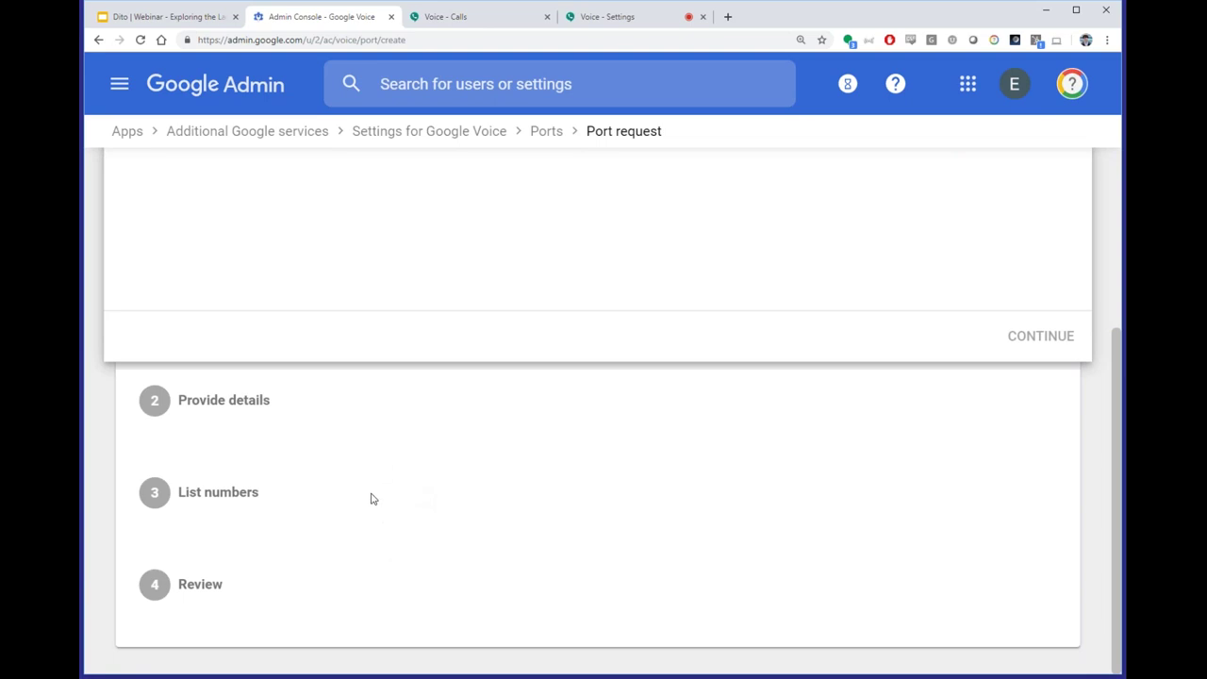
{"action": "scroll", "coordinate": [423, 455], "scroll_direction": "up", "scroll_amount": 3}
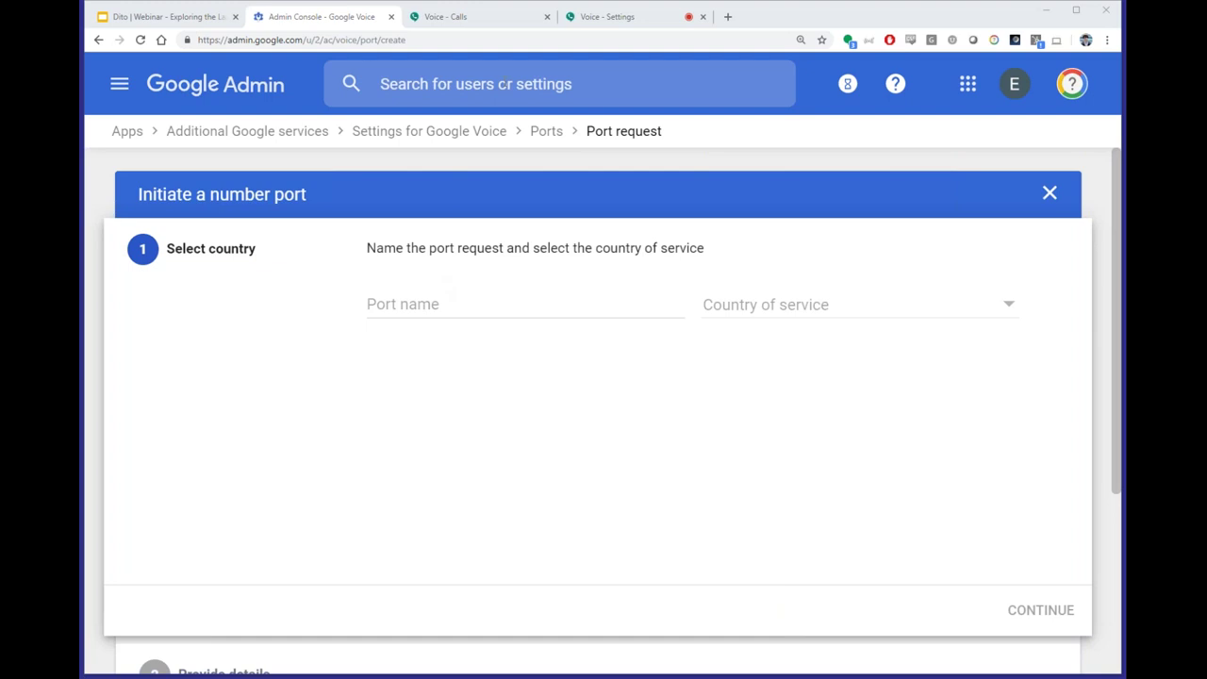
- Switch to the Google Voice web app and look through the new call, messages and voicemail views
{"action": "left_click", "coordinate": [479, 16]}
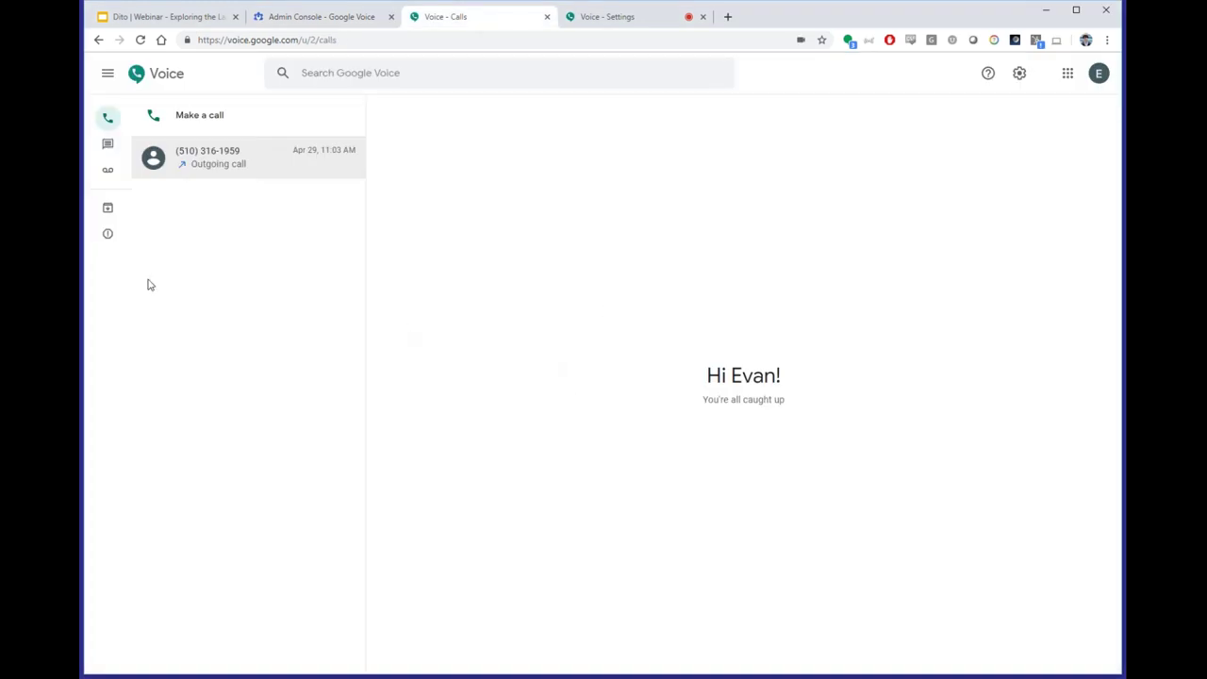
{"action": "left_click", "coordinate": [197, 119]}
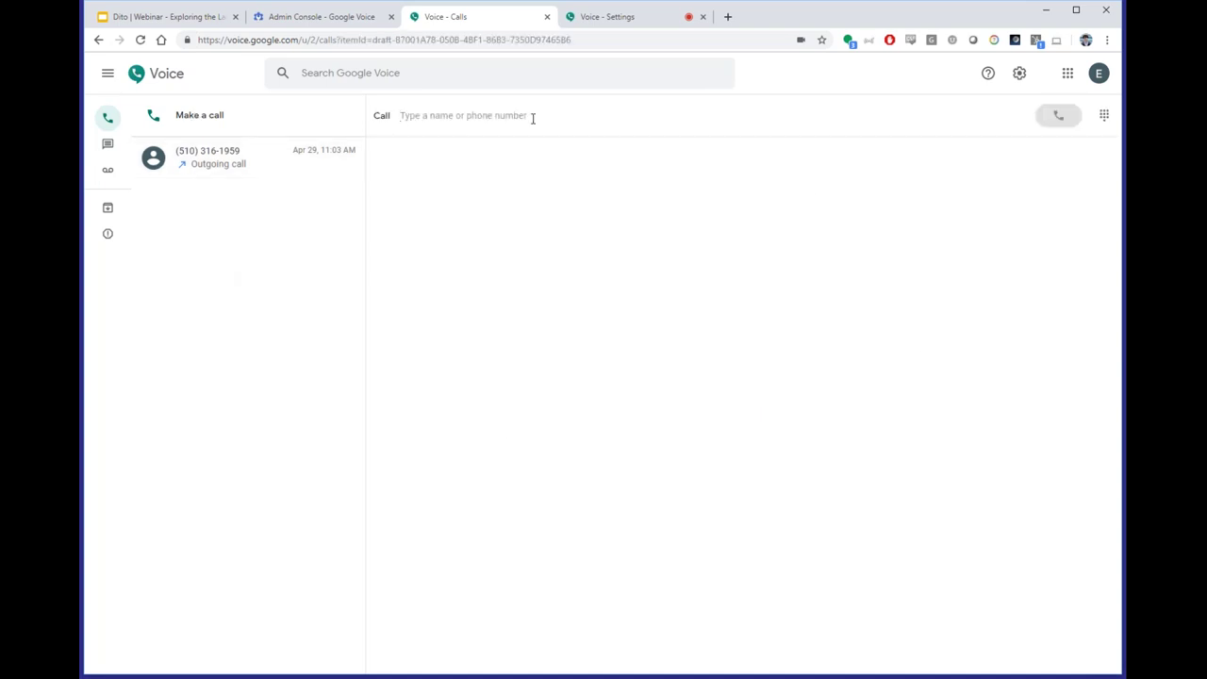
{"action": "left_click", "coordinate": [107, 144]}
{"action": "left_click", "coordinate": [109, 170]}
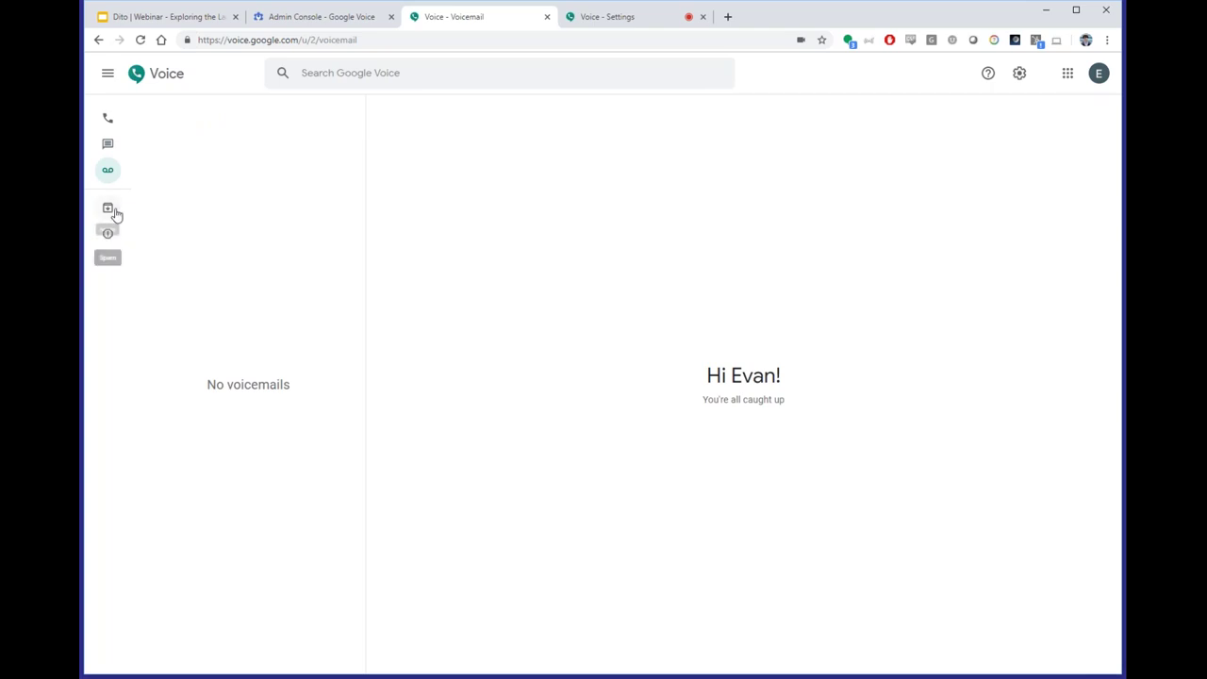
- Examine the Google Voice user settings for messages, calls, Do not disturb and voicemail
{"action": "left_click", "coordinate": [634, 19]}
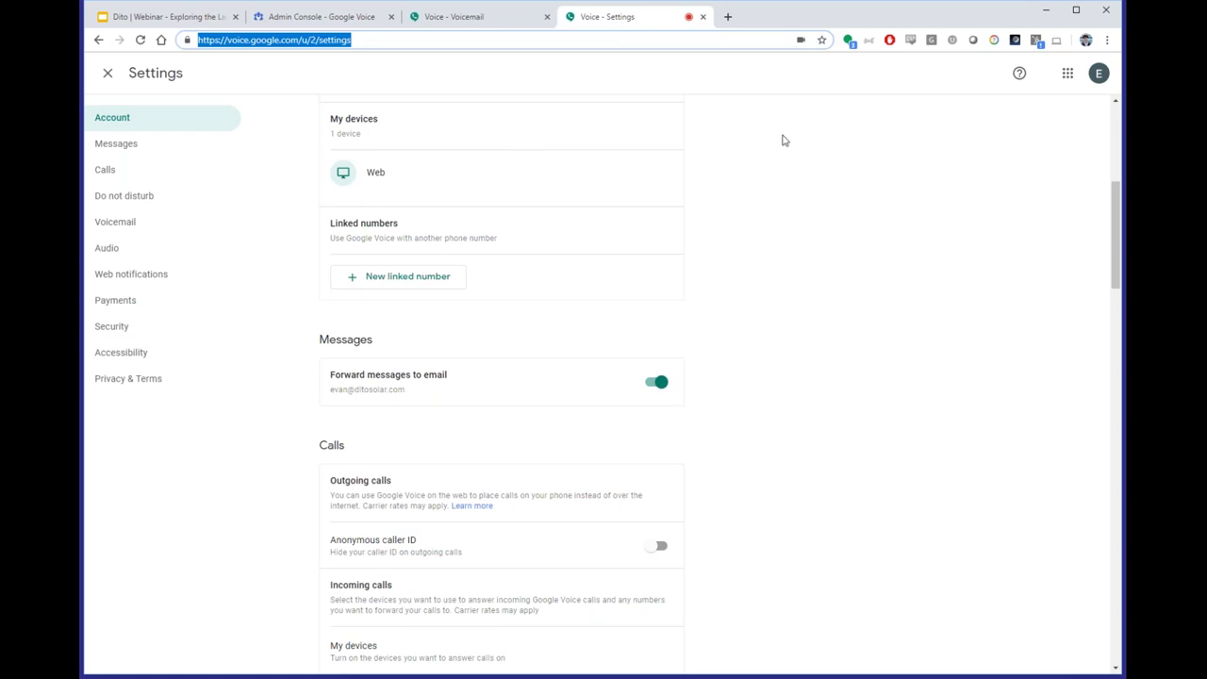
{"action": "scroll", "coordinate": [701, 244], "scroll_direction": "down", "scroll_amount": 1}
{"action": "scroll", "coordinate": [701, 245], "scroll_direction": "down", "scroll_amount": 1}
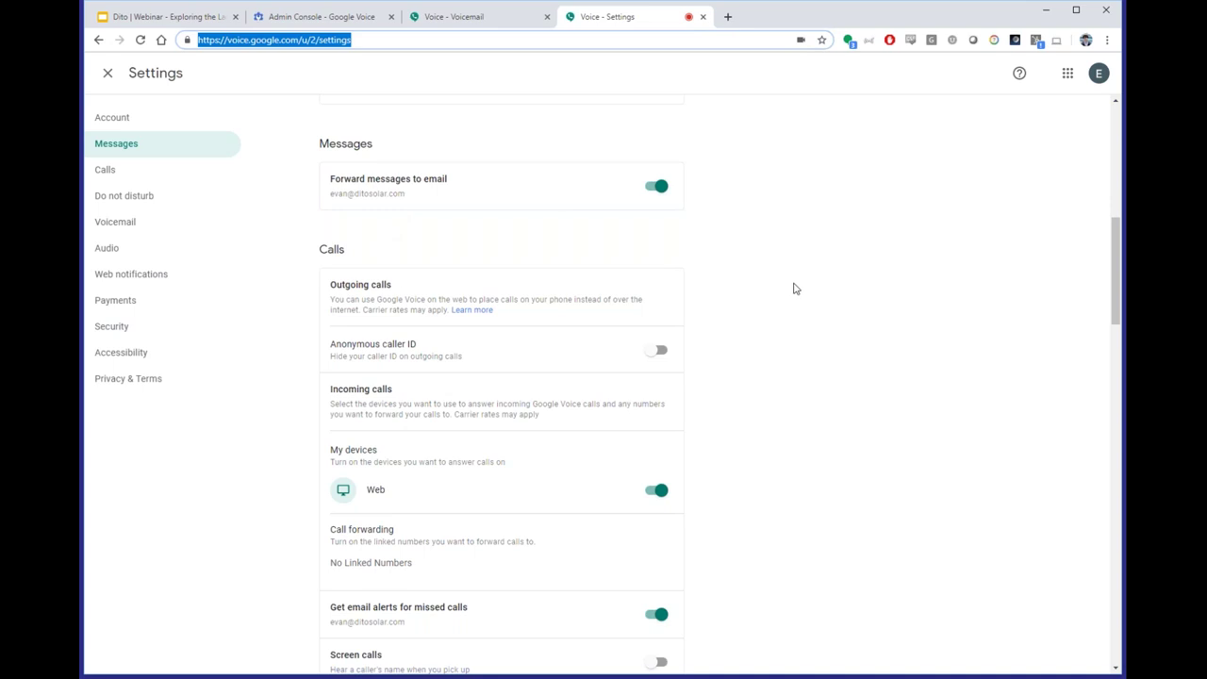
{"action": "scroll", "coordinate": [843, 221], "scroll_direction": "down", "scroll_amount": 1}
{"action": "scroll", "coordinate": [830, 217], "scroll_direction": "down", "scroll_amount": 1}
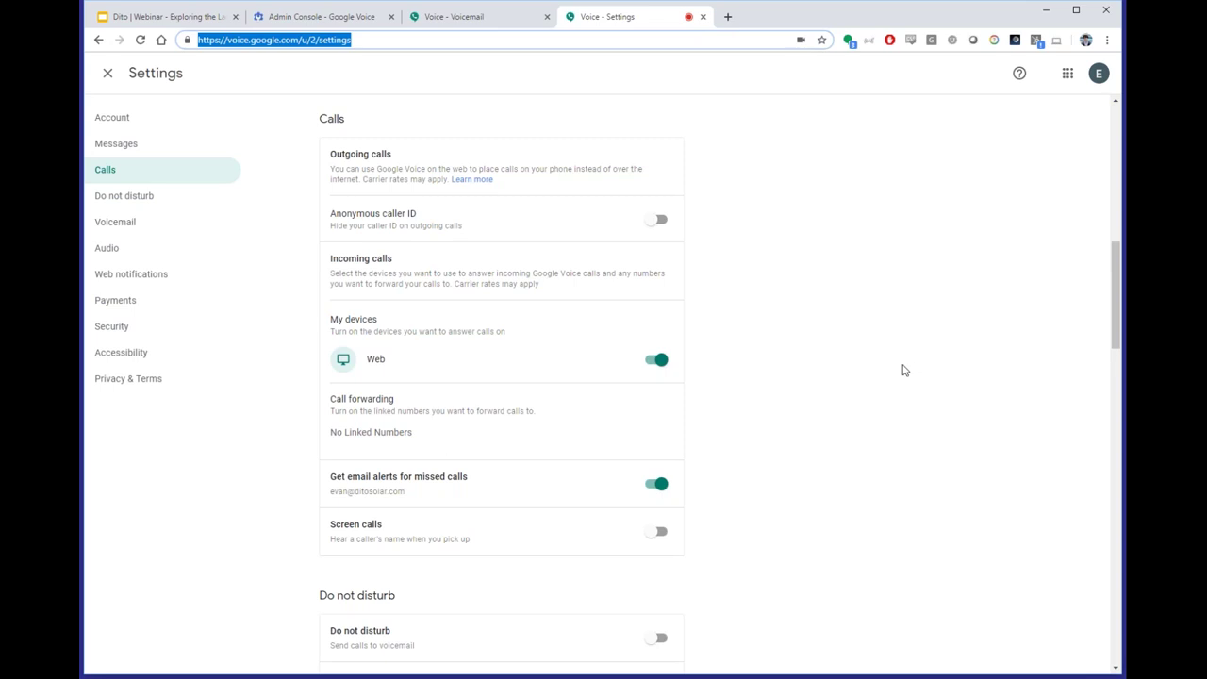
{"action": "scroll", "coordinate": [903, 369], "scroll_direction": "down", "scroll_amount": 3}
{"action": "scroll", "coordinate": [848, 293], "scroll_direction": "down", "scroll_amount": 3}
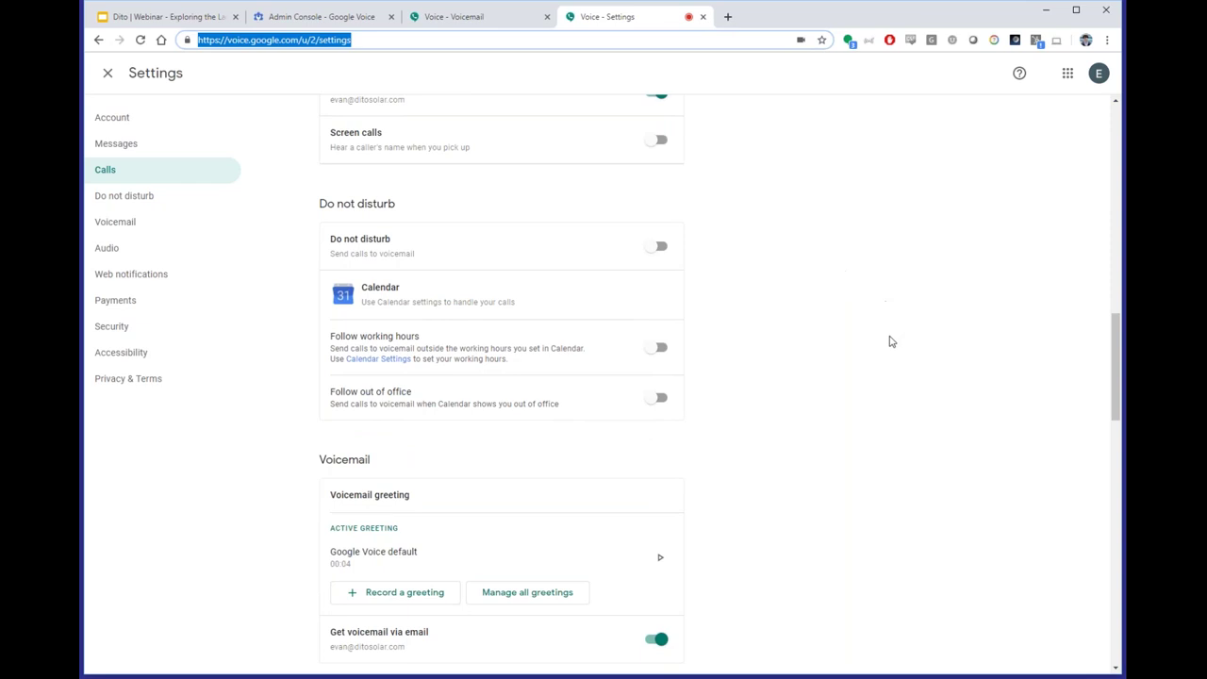
- Examine the remaining Voice settings from Do not disturb through Privacy & Terms, including the account's service address and linked numbers
{"action": "left_click", "coordinate": [878, 283]}
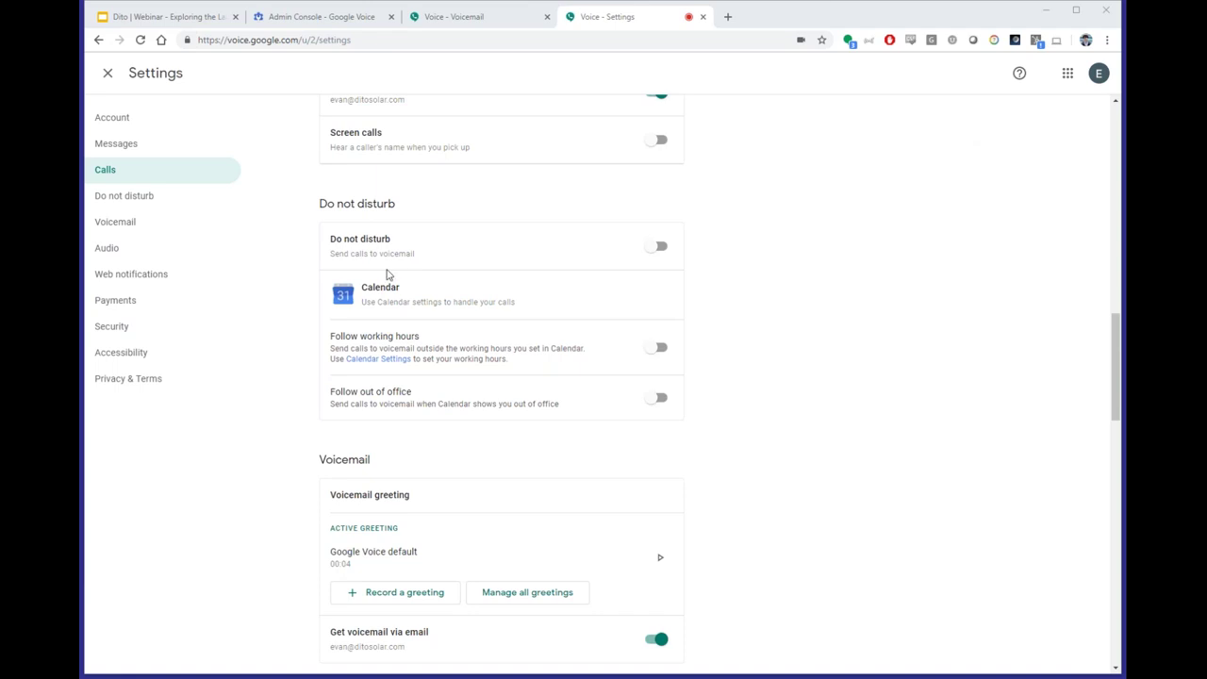
{"action": "scroll", "coordinate": [799, 483], "scroll_direction": "down", "scroll_amount": 1}
{"action": "scroll", "coordinate": [799, 483], "scroll_direction": "down", "scroll_amount": 1}
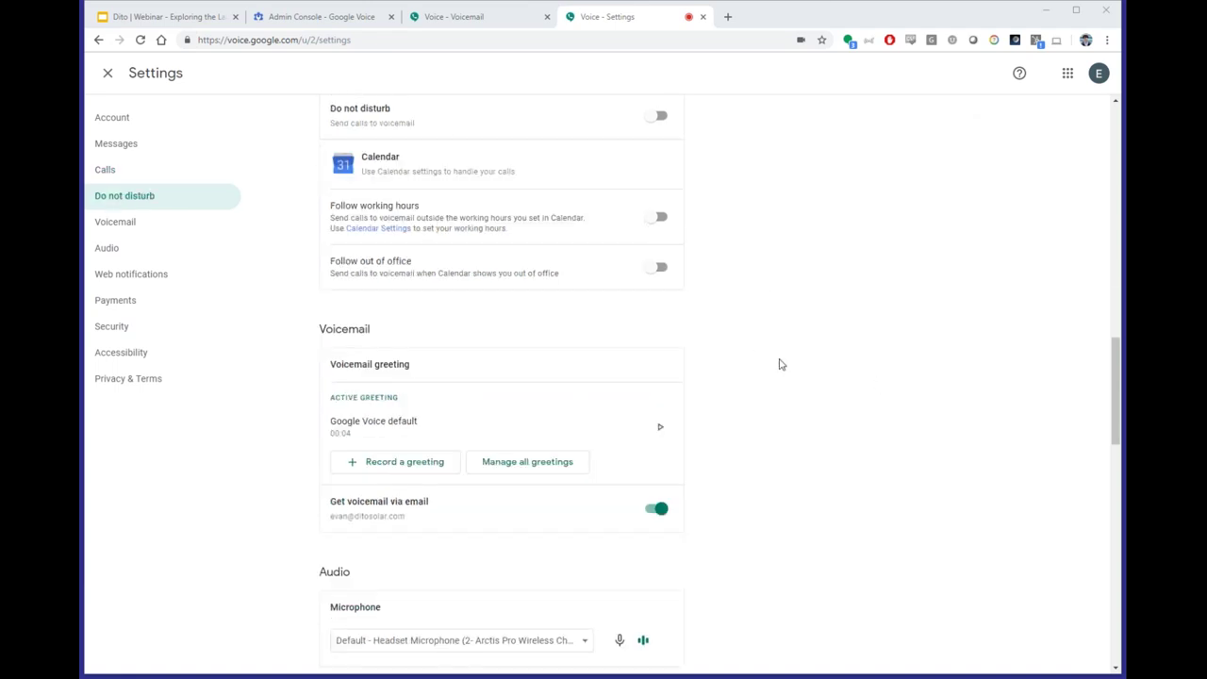
{"action": "scroll", "coordinate": [875, 346], "scroll_direction": "down", "scroll_amount": 2}
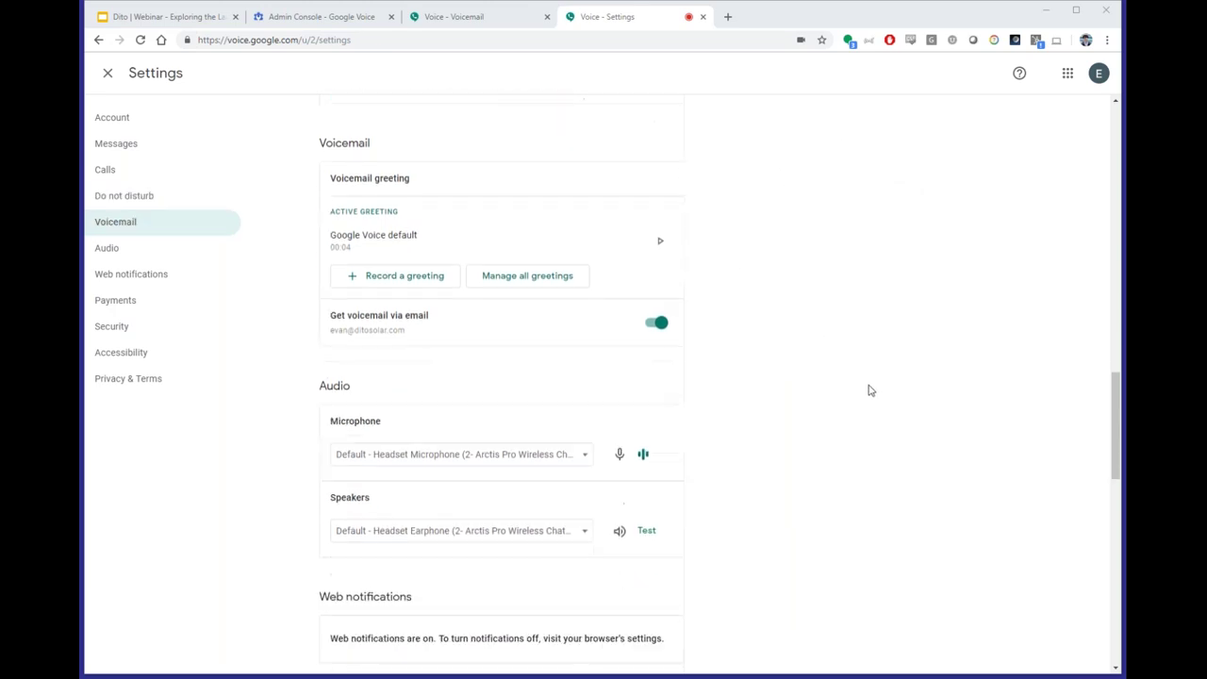
{"action": "scroll", "coordinate": [953, 338], "scroll_direction": "down", "scroll_amount": 2}
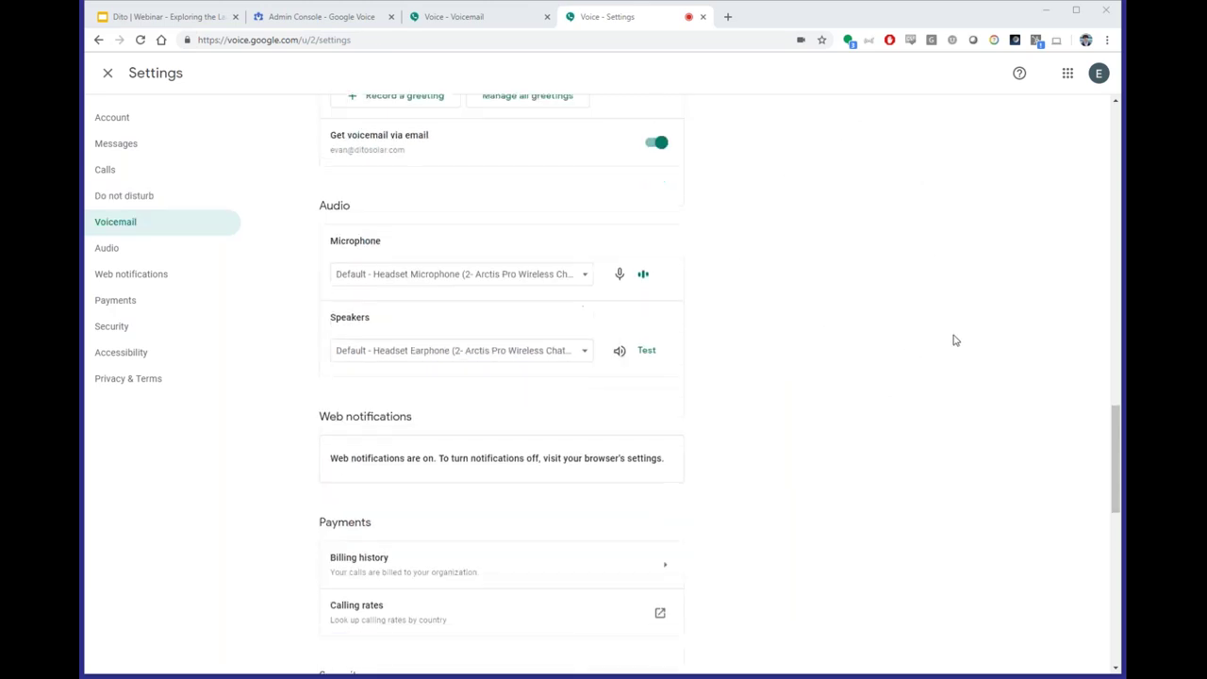
{"action": "scroll", "coordinate": [957, 327], "scroll_direction": "down", "scroll_amount": 2}
{"action": "scroll", "coordinate": [957, 325], "scroll_direction": "down", "scroll_amount": 2}
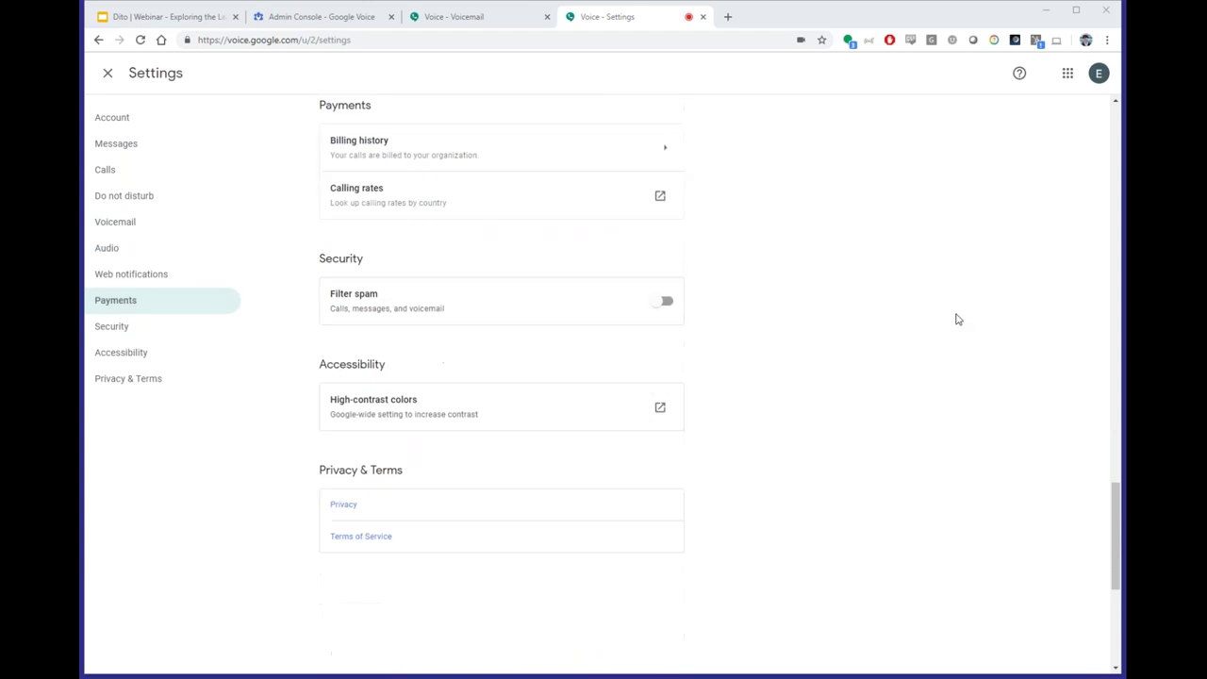
{"action": "scroll", "coordinate": [958, 319], "scroll_direction": "down", "scroll_amount": 2}
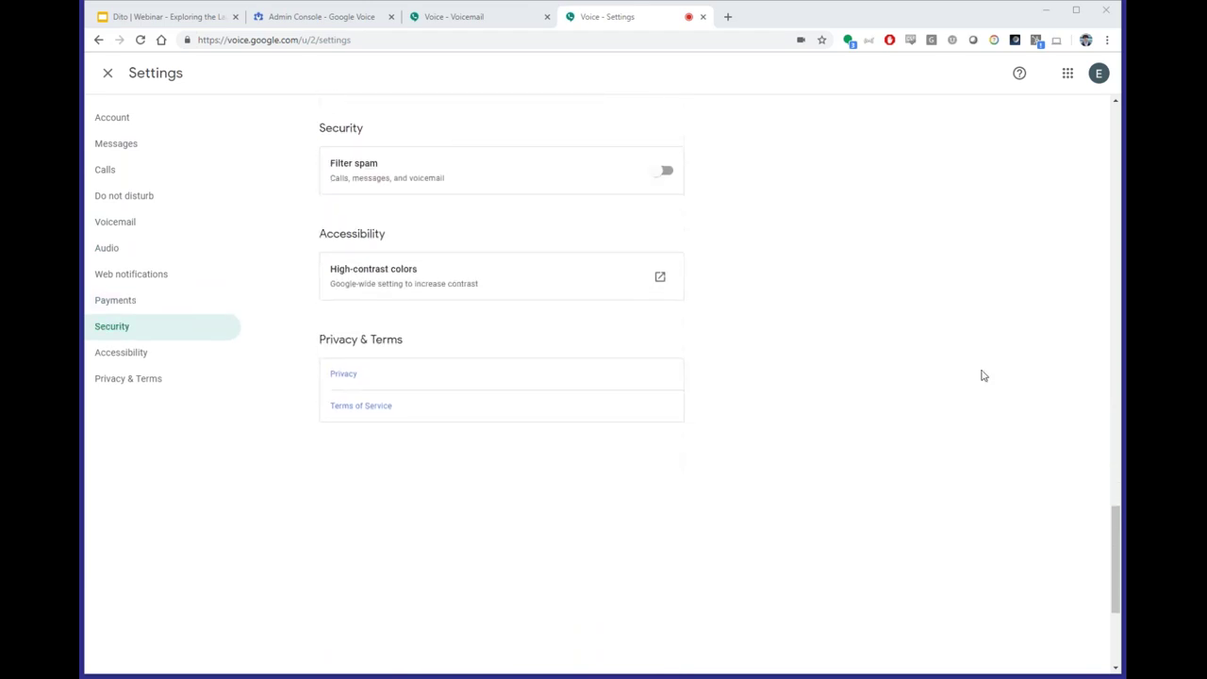
{"action": "scroll", "coordinate": [975, 383], "scroll_direction": "up", "scroll_amount": 20}
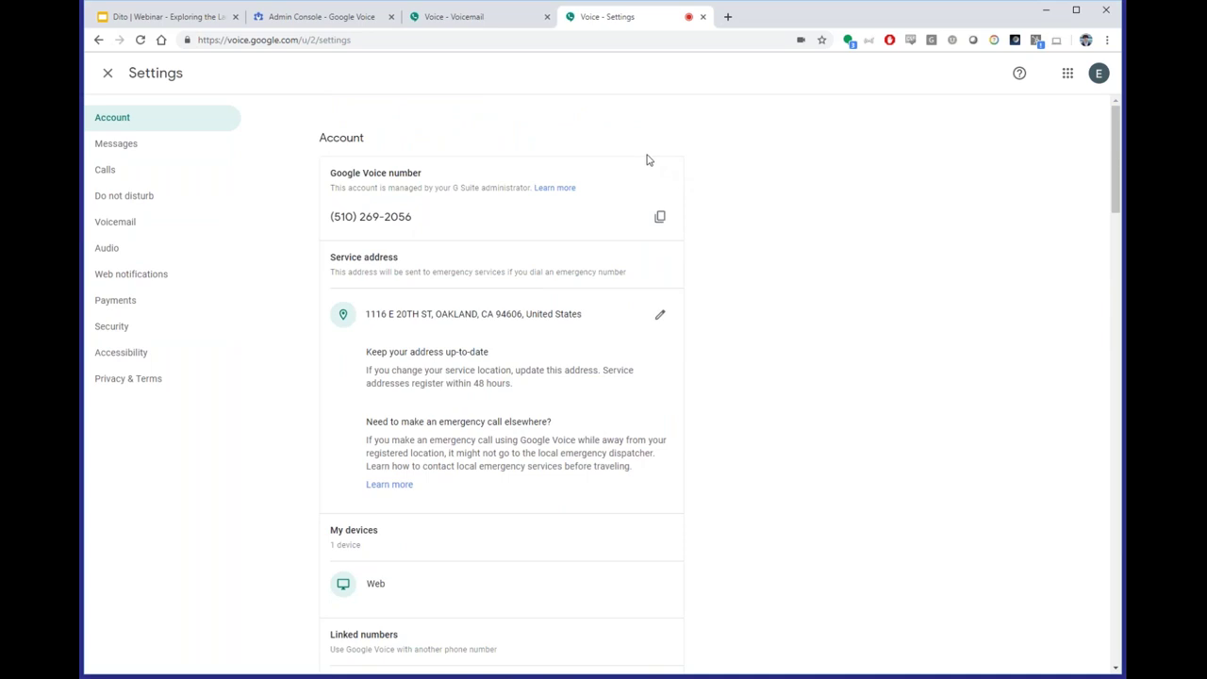
{"action": "scroll", "coordinate": [822, 340], "scroll_direction": "down", "scroll_amount": 5}
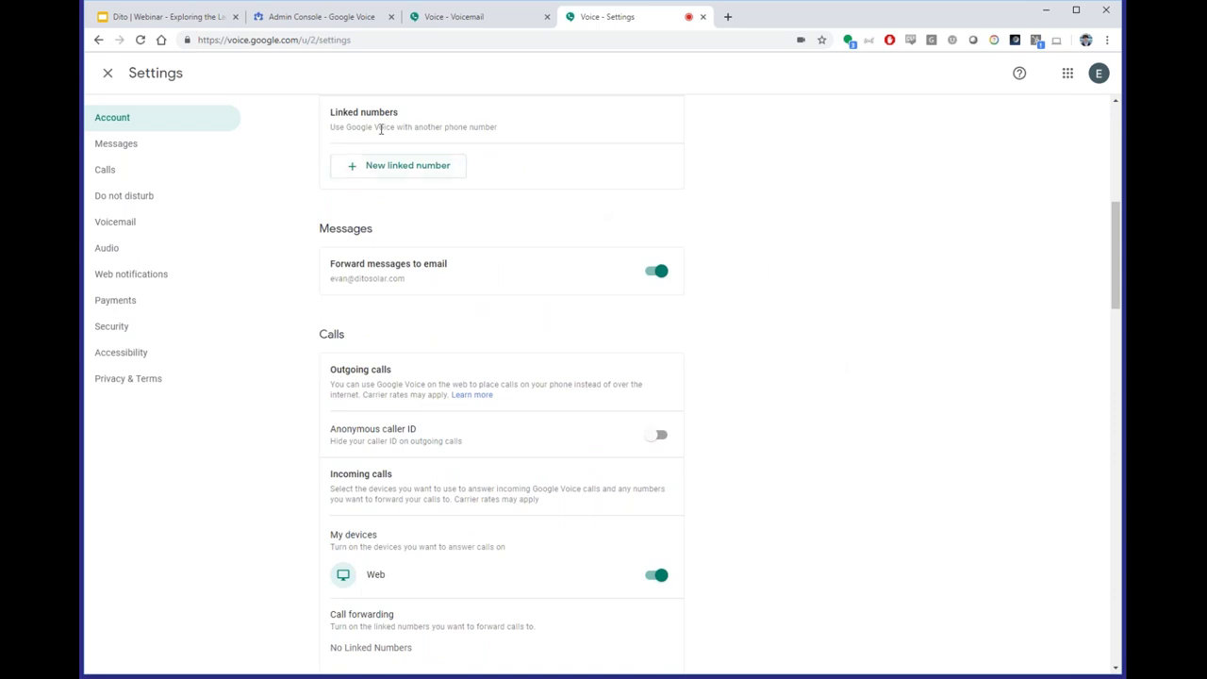
- Switch to the webinar deck in Google Slides, present it full screen and go back to the Pricing structure slide
{"action": "left_click", "coordinate": [174, 17]}
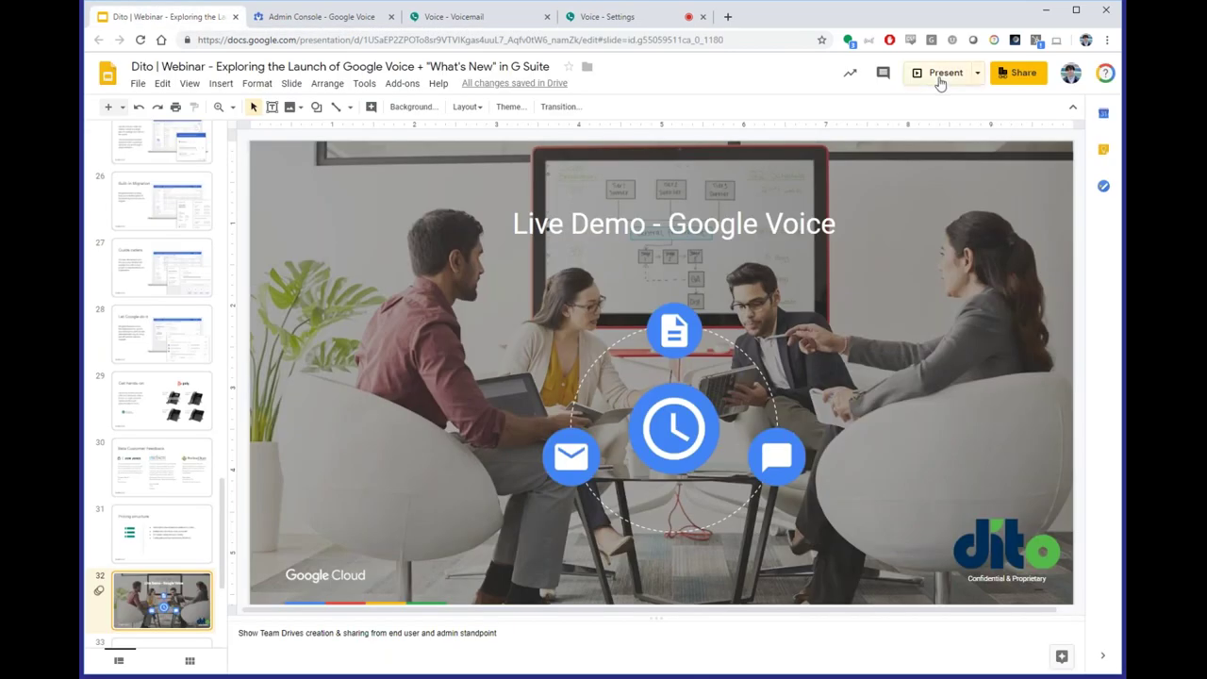
{"action": "left_click", "coordinate": [941, 81]}
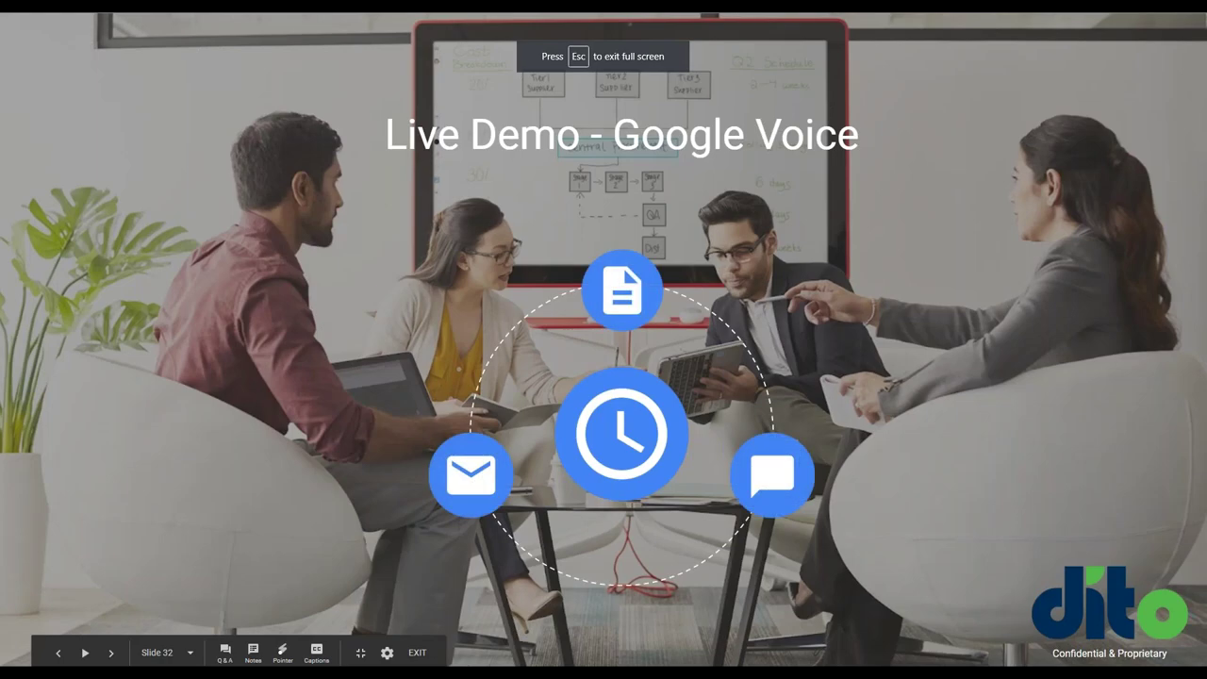
{"action": "key", "text": "Left"}
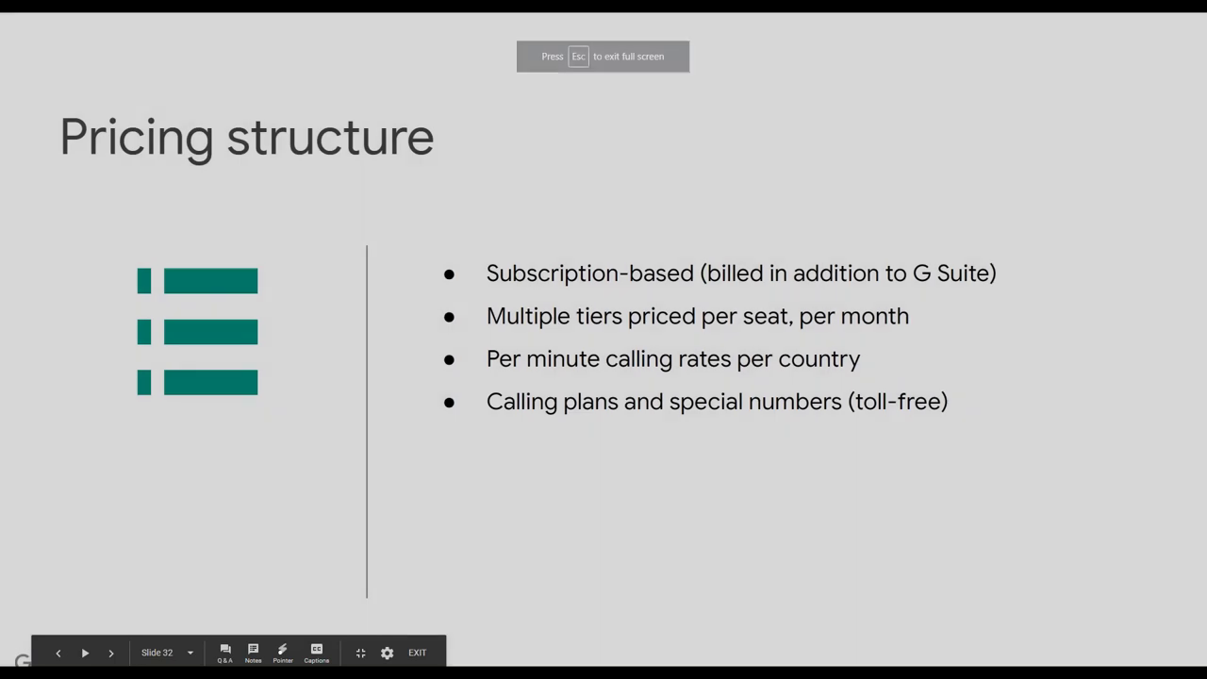